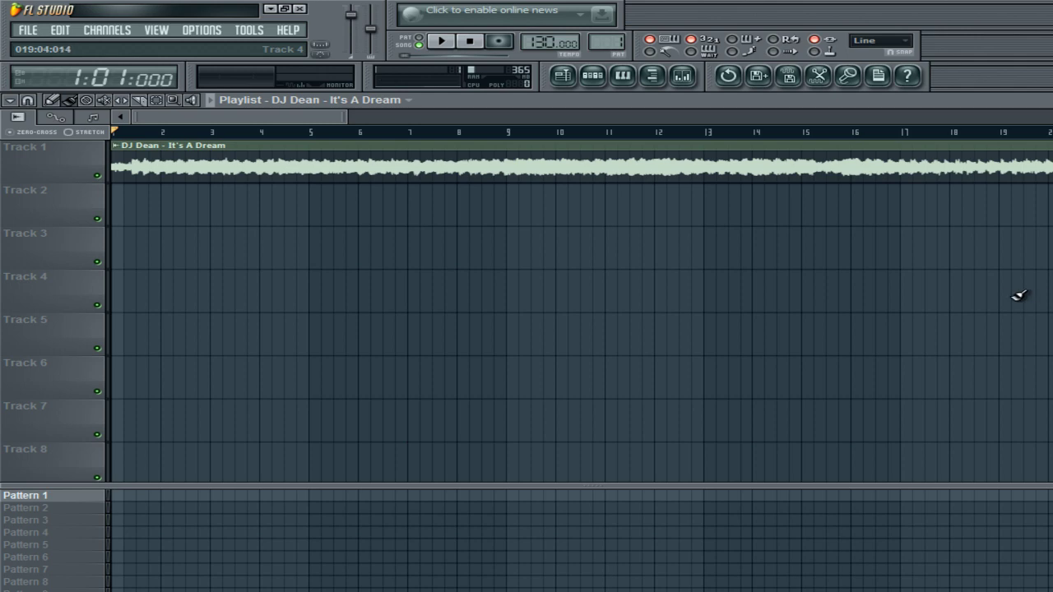
# Open the VO BinaryVoice channel's piano roll from the Step Sequencer, zoomed out to show bars 1–5.
pyautogui.click(594, 78)
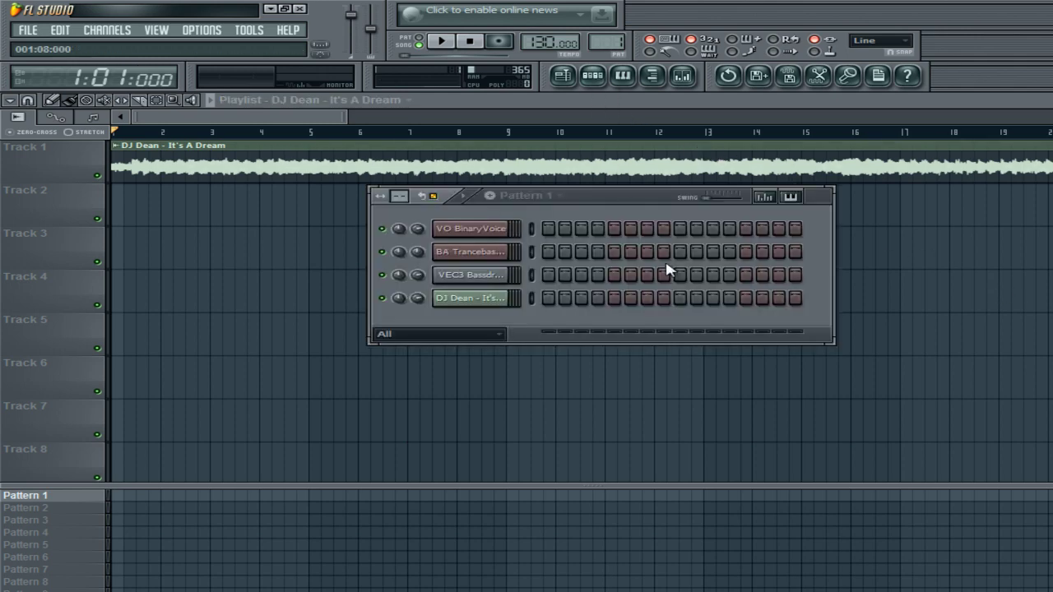
pyautogui.rightClick(512, 228)
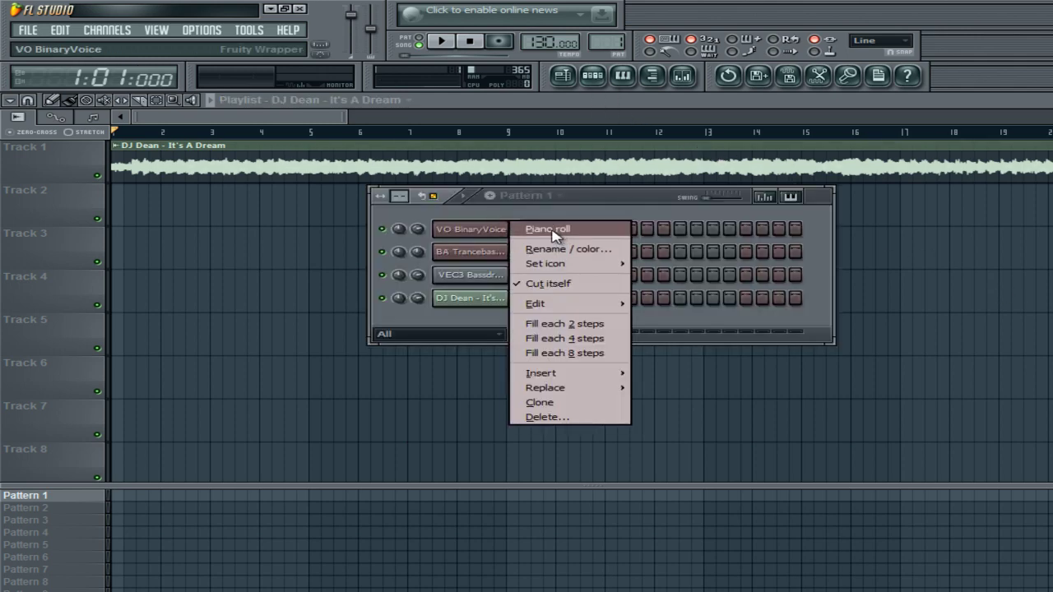
pyautogui.click(485, 227)
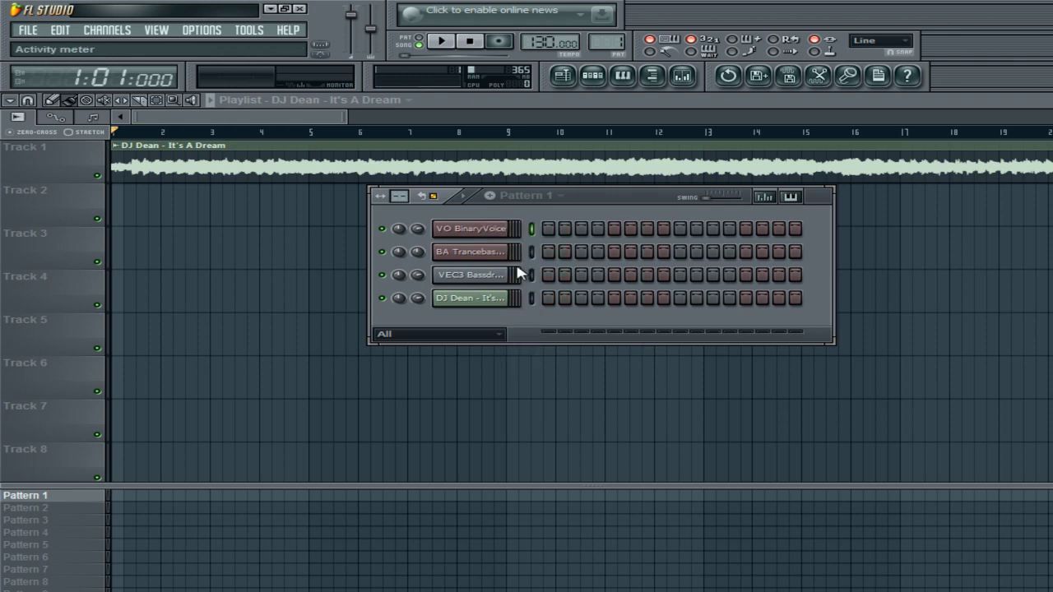
pyautogui.rightClick(485, 256)
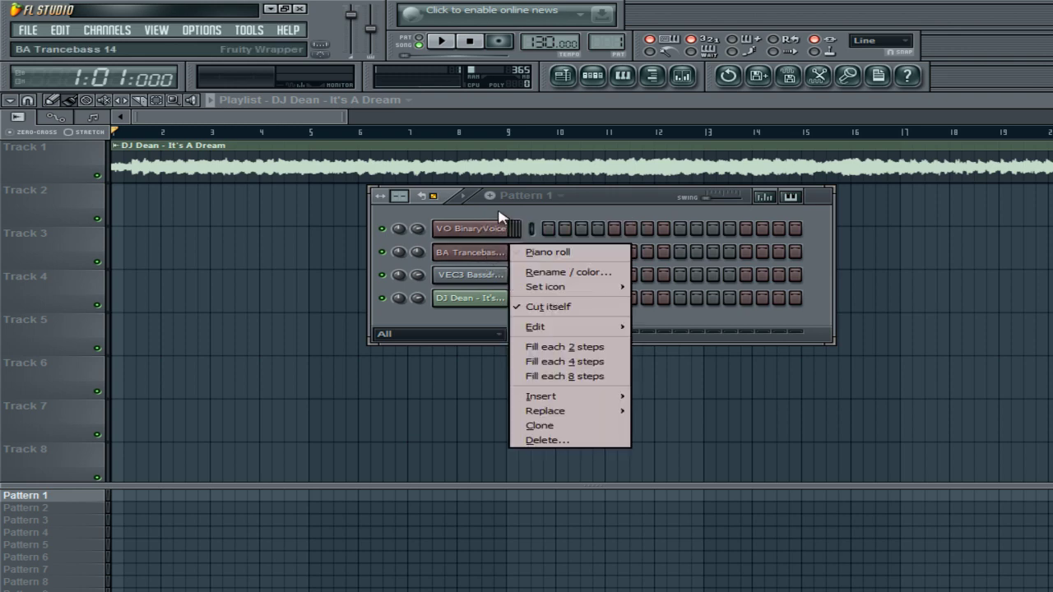
pyautogui.click(498, 228)
pyautogui.rightClick(494, 234)
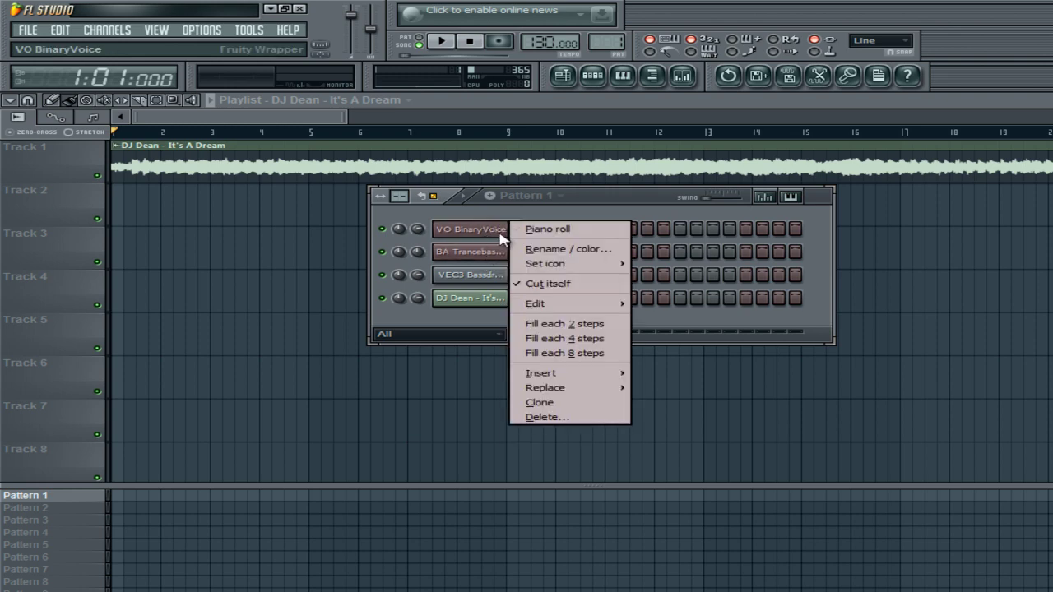
pyautogui.click(566, 233)
pyautogui.scroll(-1, 576, 241)
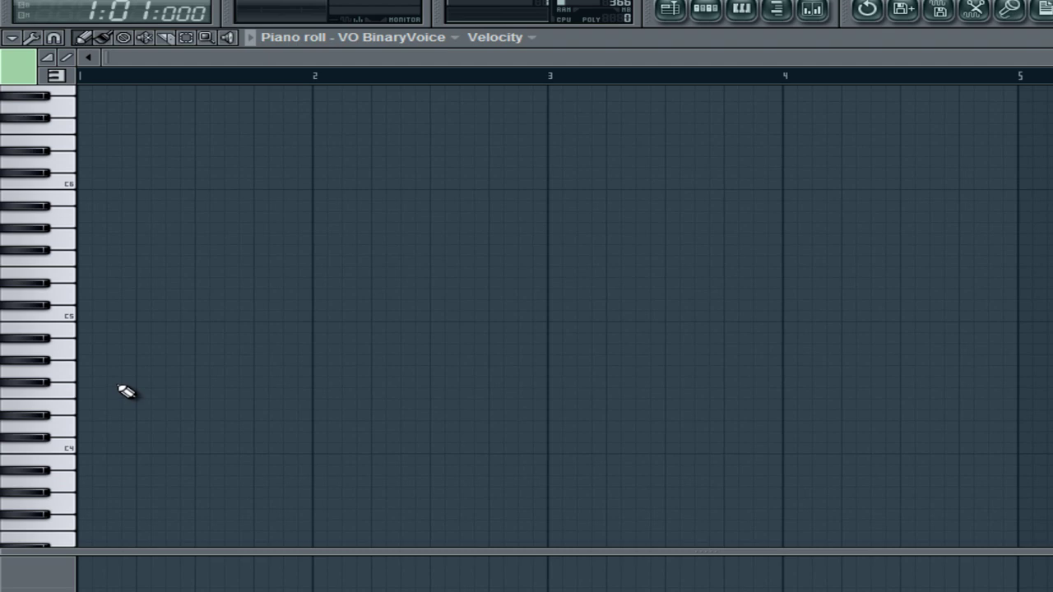
# Draw four repeated notes on the same pitch across bar 1.
pyautogui.click(121, 382)
pyautogui.click(179, 383)
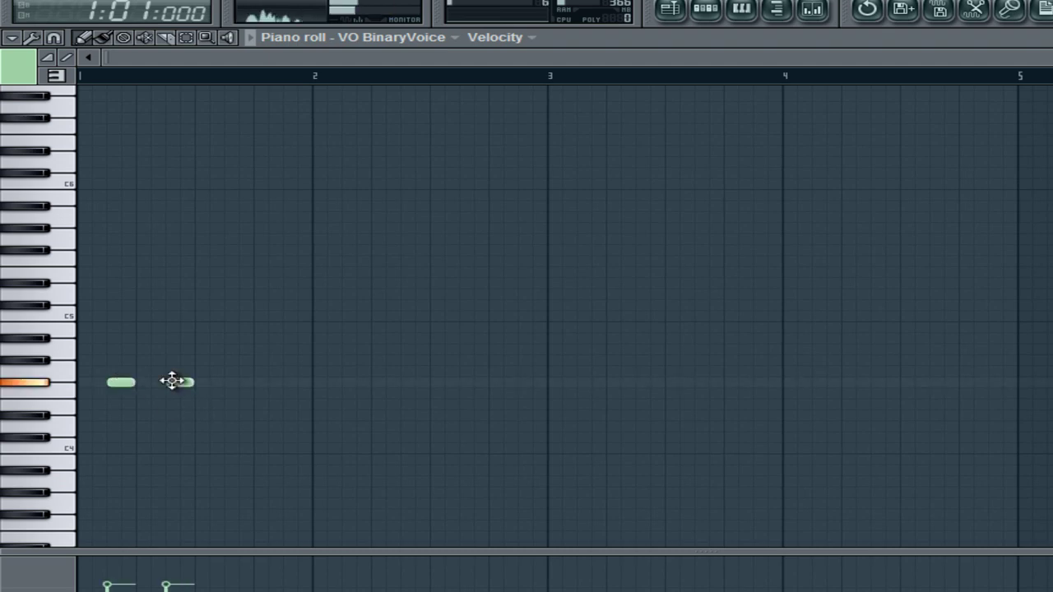
pyautogui.click(238, 382)
pyautogui.click(289, 382)
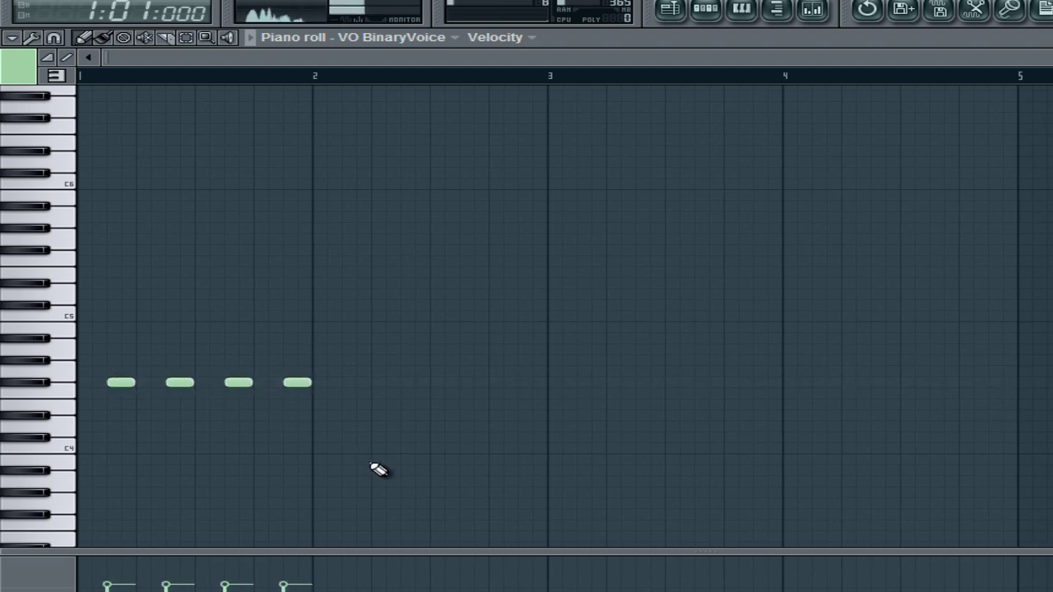
# Copy bar 1's four notes into bar 2 and bar 3 at lower pitches, and into bar 4 higher.
pyautogui.moveTo(379, 353); pyautogui.dragTo(62, 409)
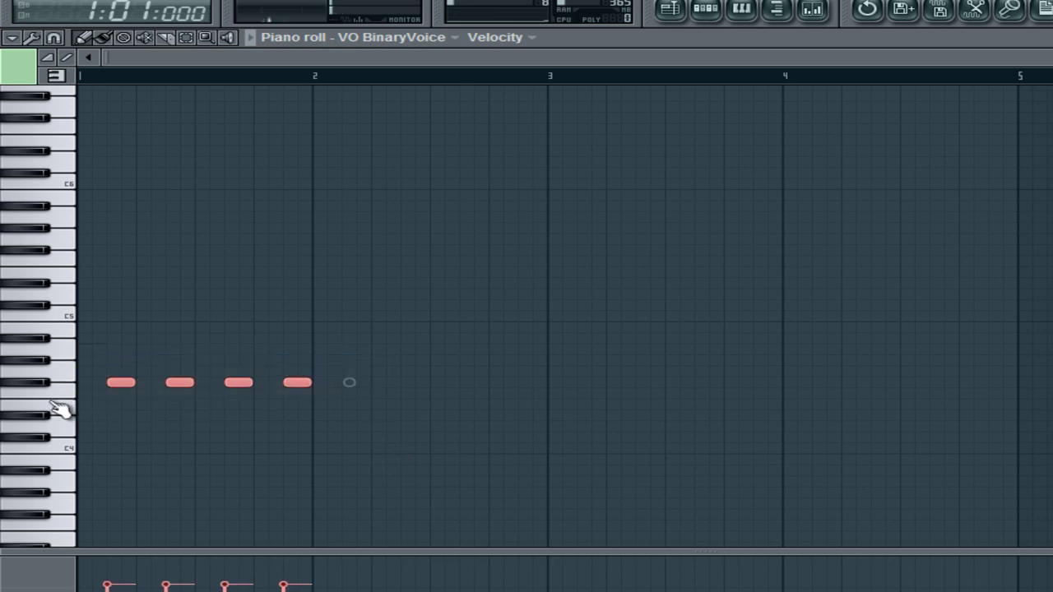
pyautogui.moveTo(113, 383); pyautogui.dragTo(352, 418)
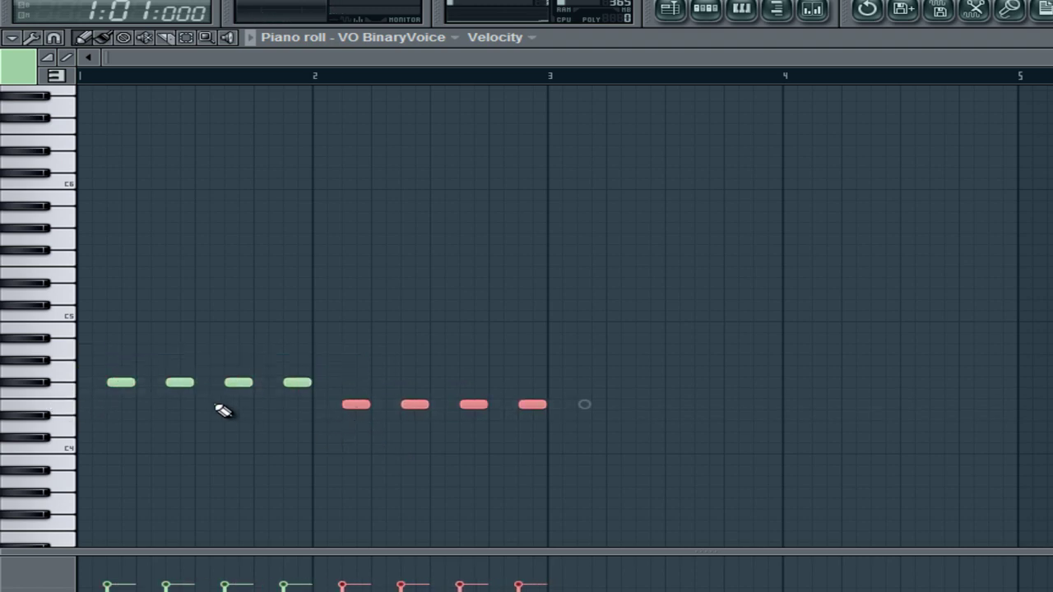
pyautogui.hotkey('ctrl', 'Left')
pyautogui.moveTo(119, 382); pyautogui.dragTo(592, 425)
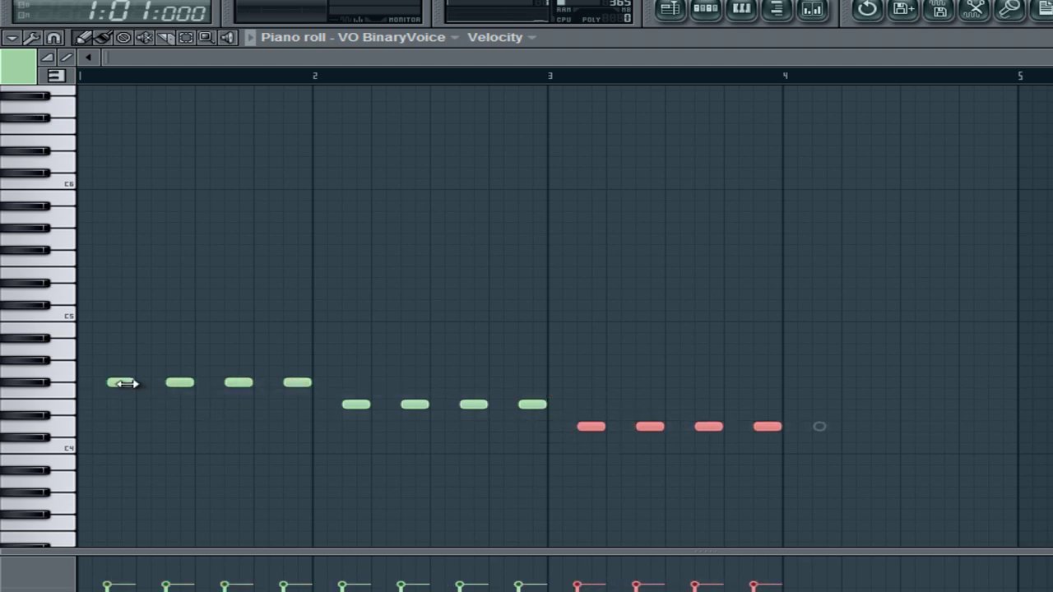
pyautogui.hotkey('ctrl', 'Left')
pyautogui.moveTo(123, 381); pyautogui.dragTo(826, 347)
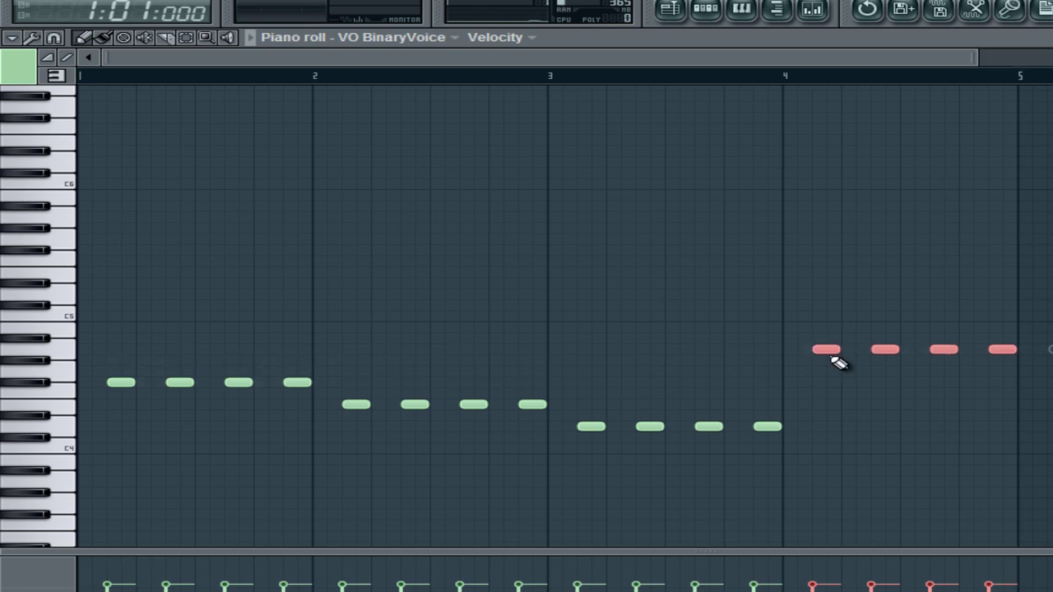
# Lower bar 4's last two notes by a semitone and play back the melody.
pyautogui.moveTo(1014, 334); pyautogui.dragTo(944, 360)
pyautogui.click(979, 450)
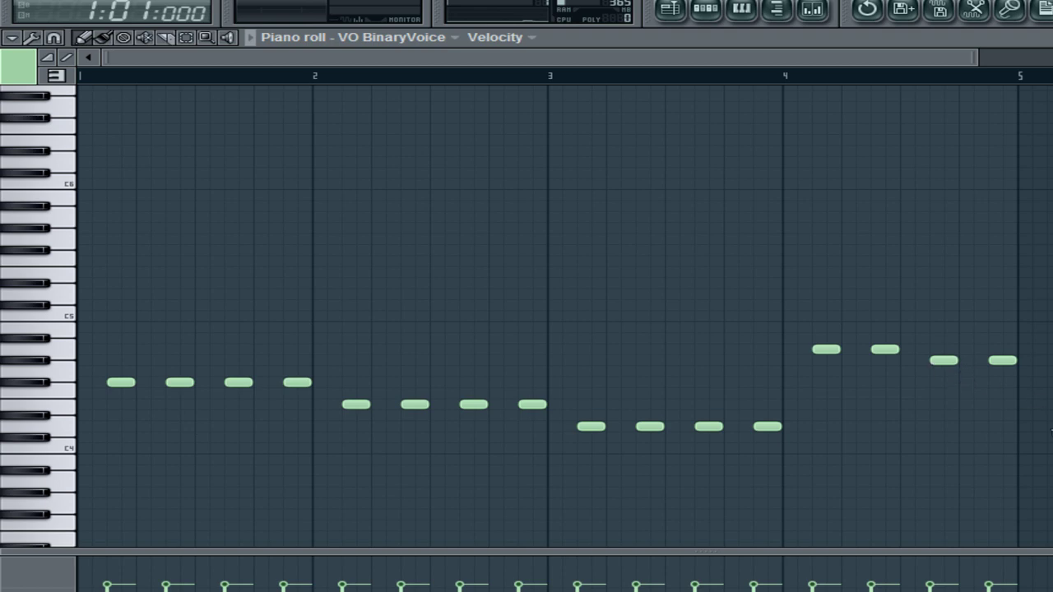
pyautogui.press('space')
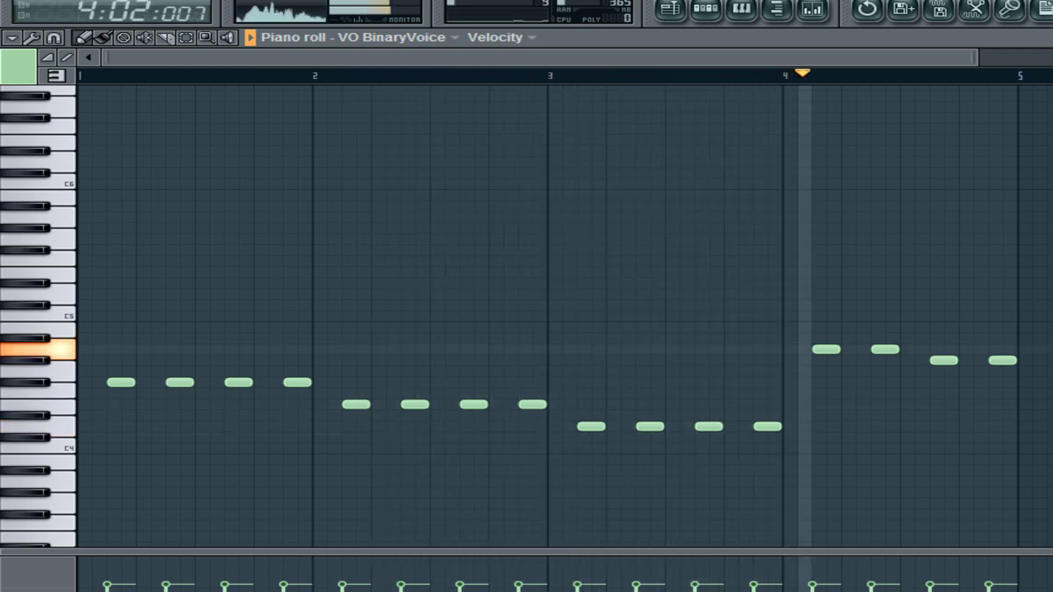
pyautogui.press('space')
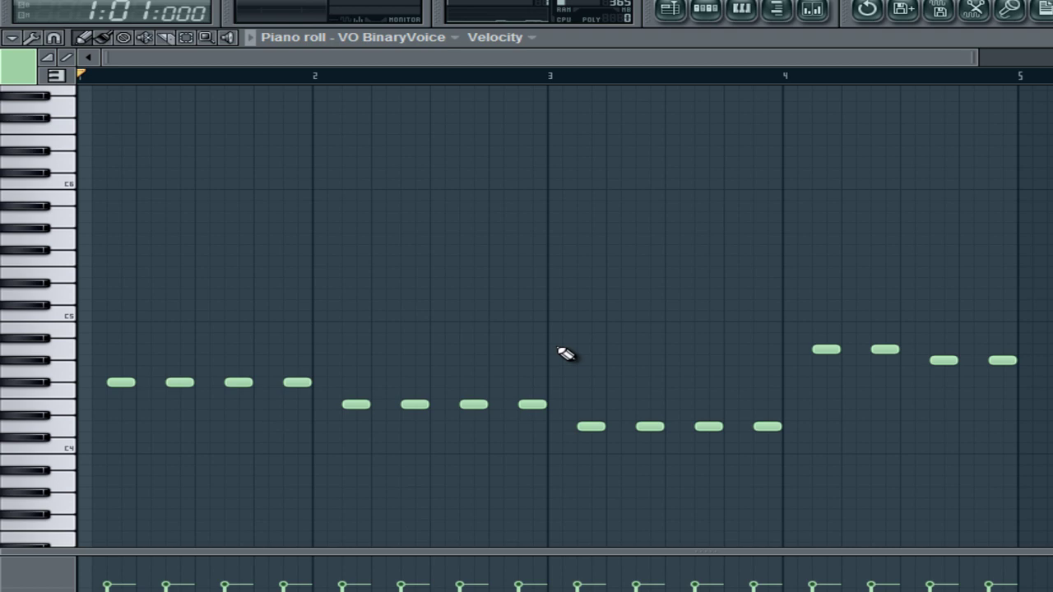
# Shift bar 1's last two notes half a step earlier.
pyautogui.moveTo(315, 312); pyautogui.dragTo(99, 418)
pyautogui.click(191, 365)
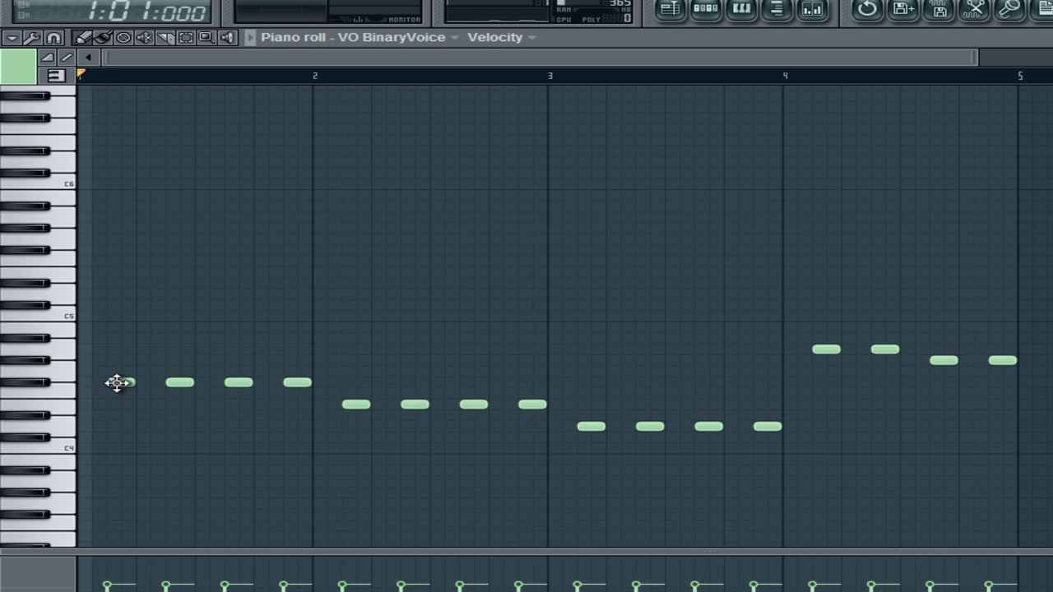
pyautogui.moveTo(140, 356); pyautogui.dragTo(134, 428)
pyautogui.moveTo(189, 349); pyautogui.dragTo(119, 385)
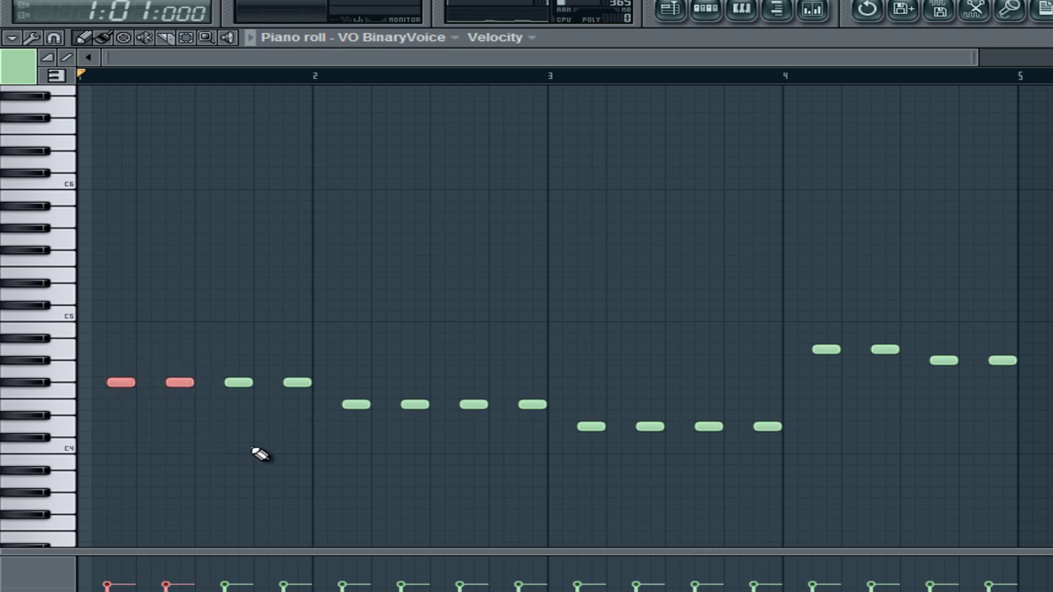
pyautogui.click(287, 455)
pyautogui.moveTo(327, 347); pyautogui.dragTo(216, 385)
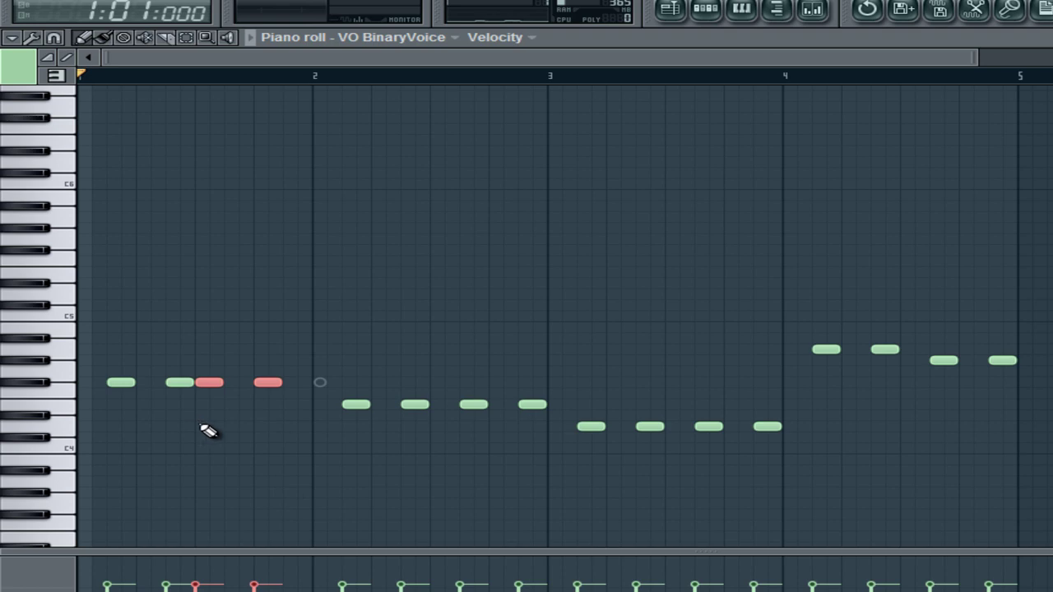
pyautogui.moveTo(305, 357); pyautogui.dragTo(222, 417)
# Shift the last two notes of bars 2, 3 and 4 half a step earlier, then play back.
pyautogui.moveTo(550, 335); pyautogui.dragTo(463, 441)
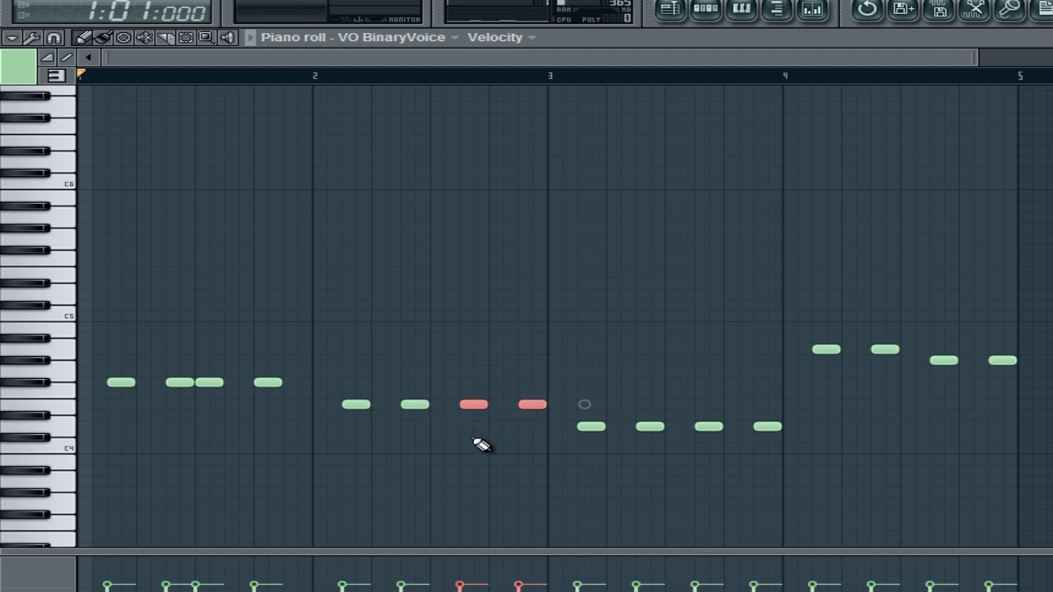
pyautogui.moveTo(471, 404); pyautogui.dragTo(439, 404)
pyautogui.moveTo(838, 415); pyautogui.dragTo(680, 426)
pyautogui.click(737, 530)
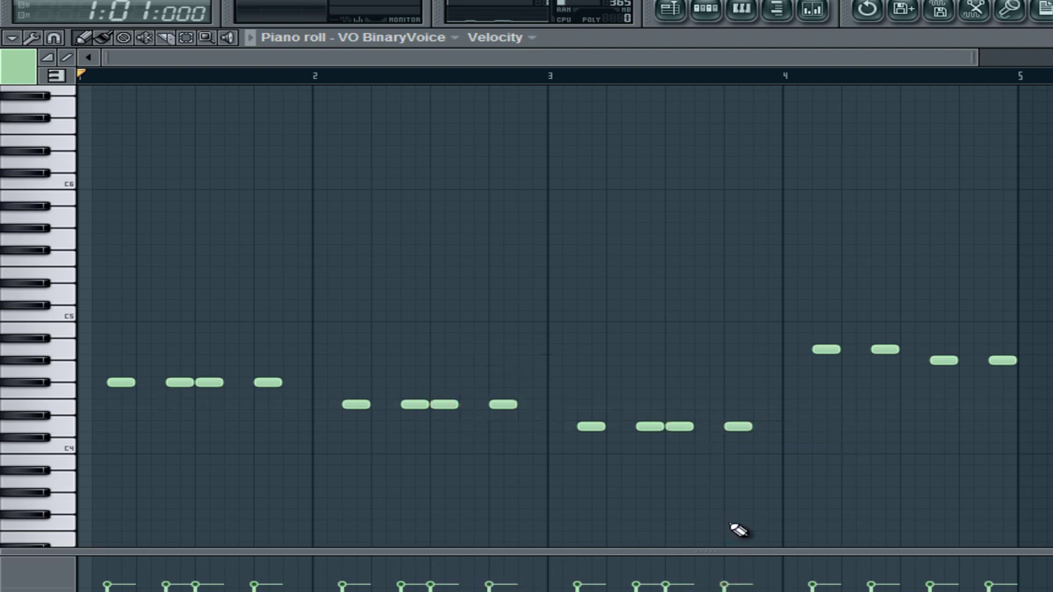
pyautogui.moveTo(1020, 340); pyautogui.dragTo(914, 360)
pyautogui.click(983, 446)
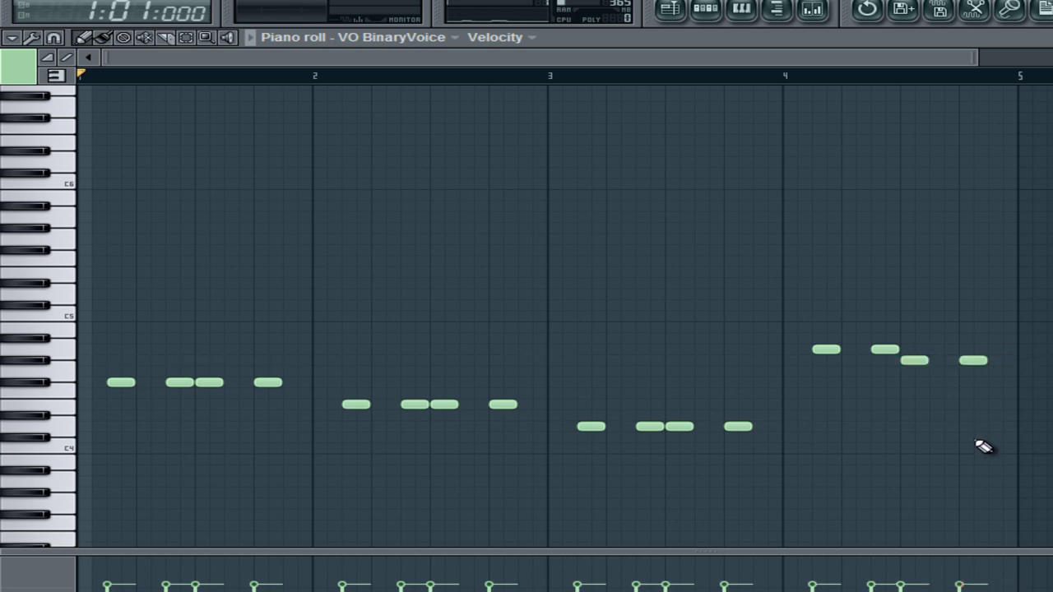
pyautogui.press('space')
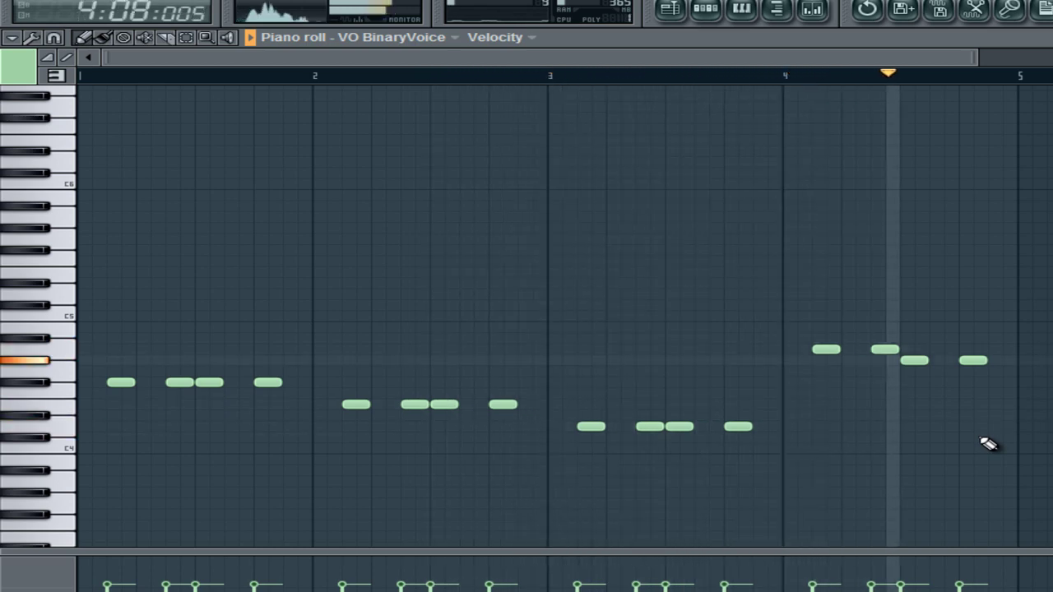
pyautogui.press('space')
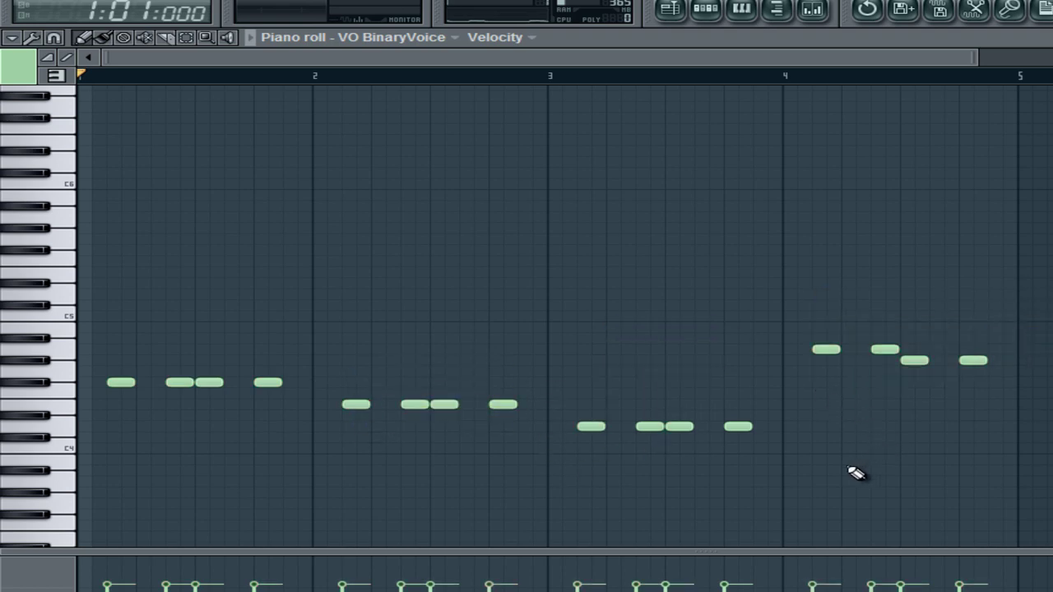
# Delete the second note of bar 2 in the melody.
pyautogui.moveTo(769, 370); pyautogui.dragTo(592, 498)
pyautogui.moveTo(341, 316); pyautogui.dragTo(41, 421)
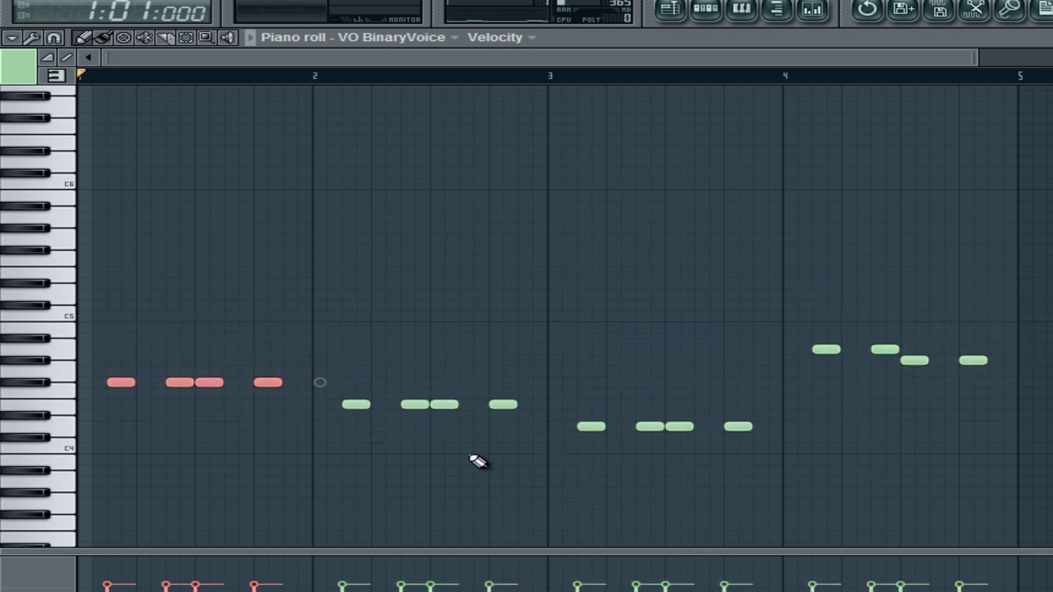
pyautogui.moveTo(540, 369); pyautogui.dragTo(404, 435)
pyautogui.moveTo(1034, 312); pyautogui.dragTo(866, 416)
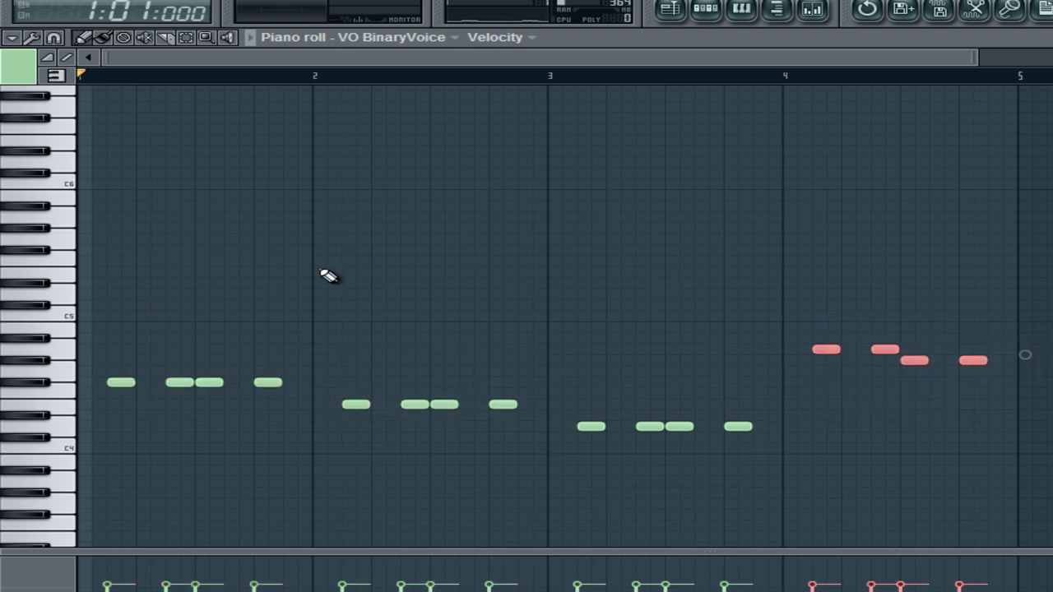
pyautogui.click(668, 357)
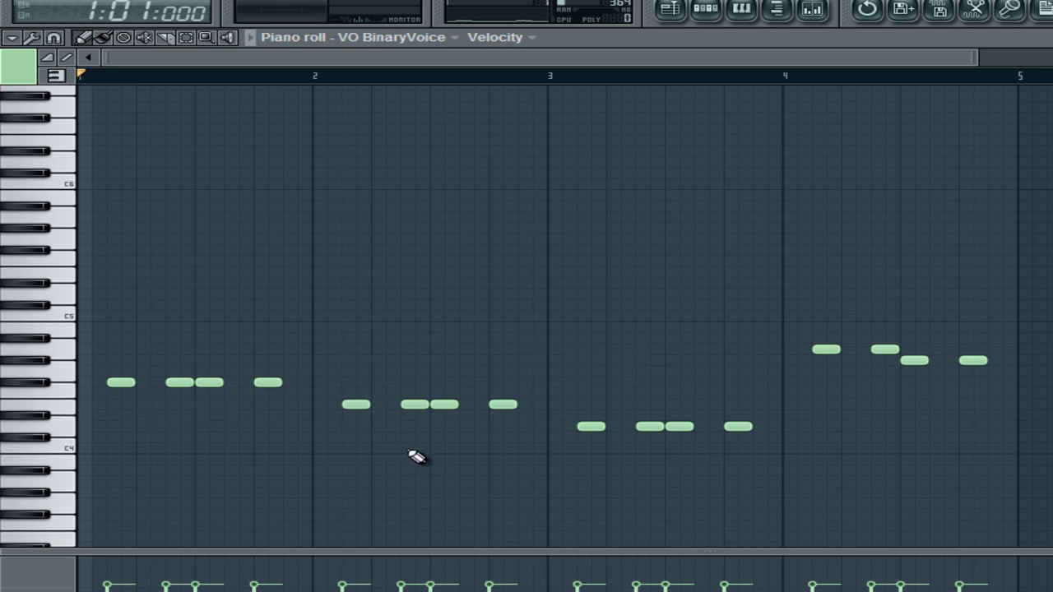
pyautogui.moveTo(406, 190); pyautogui.dragTo(419, 539)
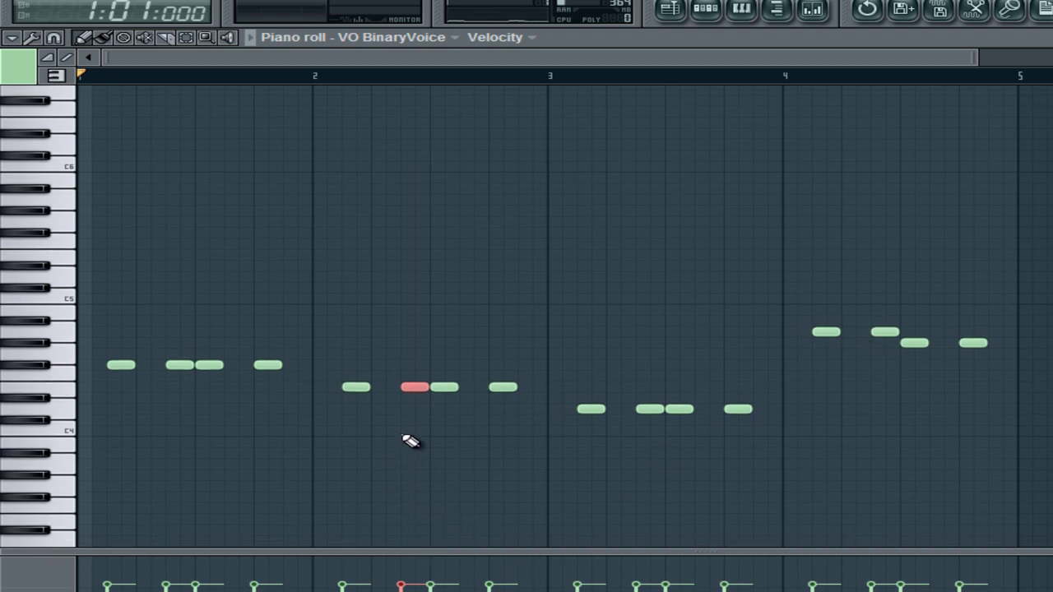
pyautogui.press('Delete')
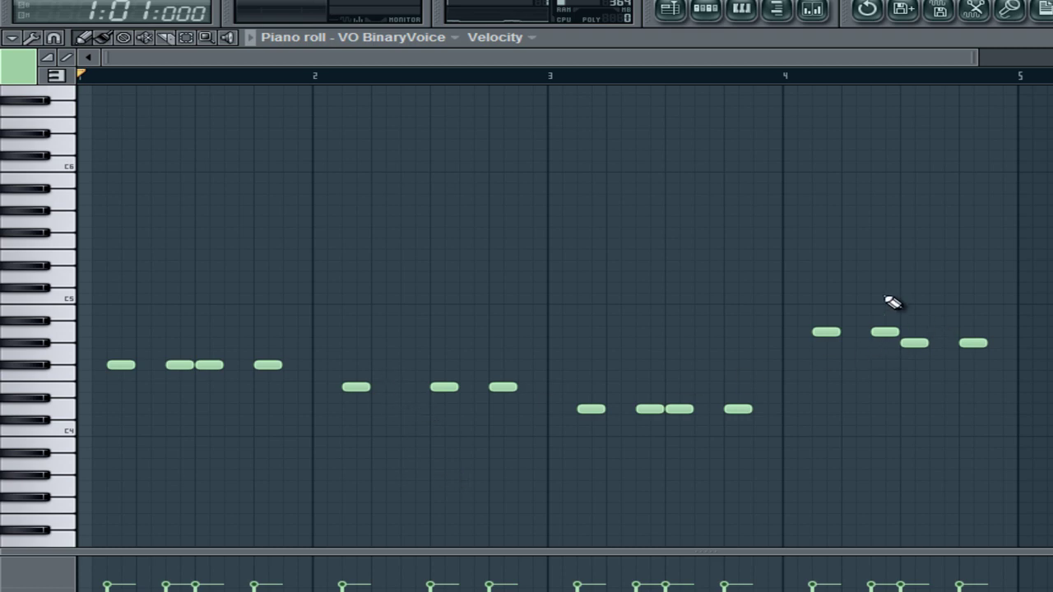
# Delete the second note of bar 4 and play back the trimmed melody.
pyautogui.moveTo(896, 308); pyautogui.dragTo(810, 338)
pyautogui.click(885, 331)
pyautogui.rightClick(884, 332)
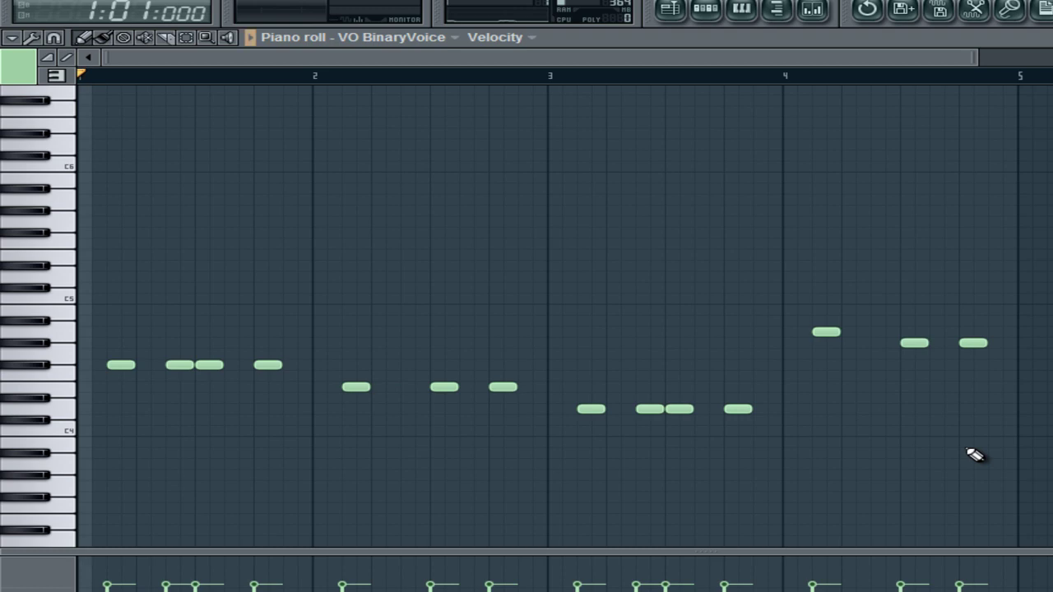
pyautogui.press('space')
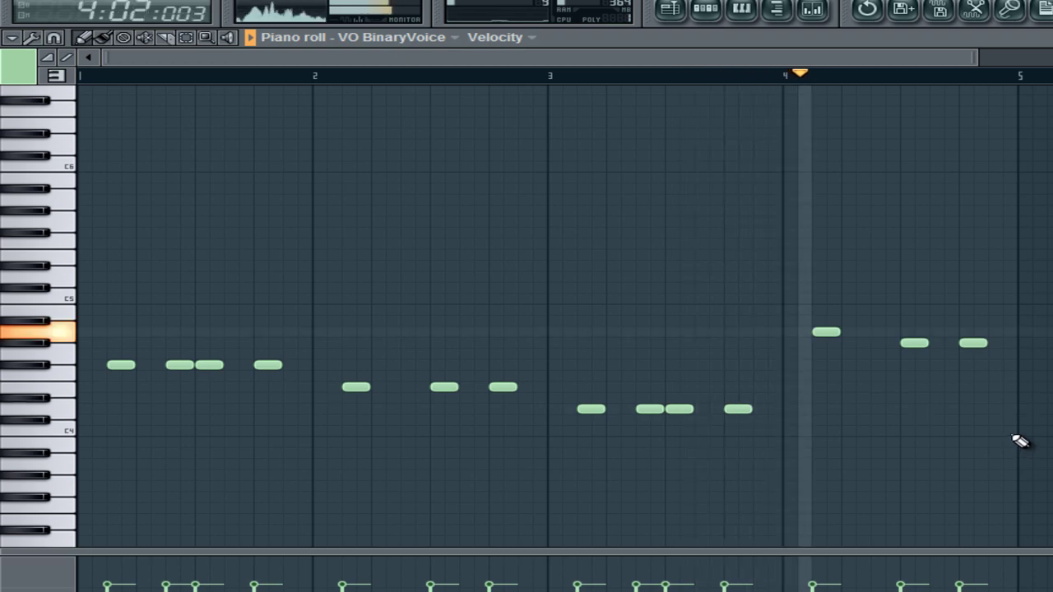
pyautogui.press('space')
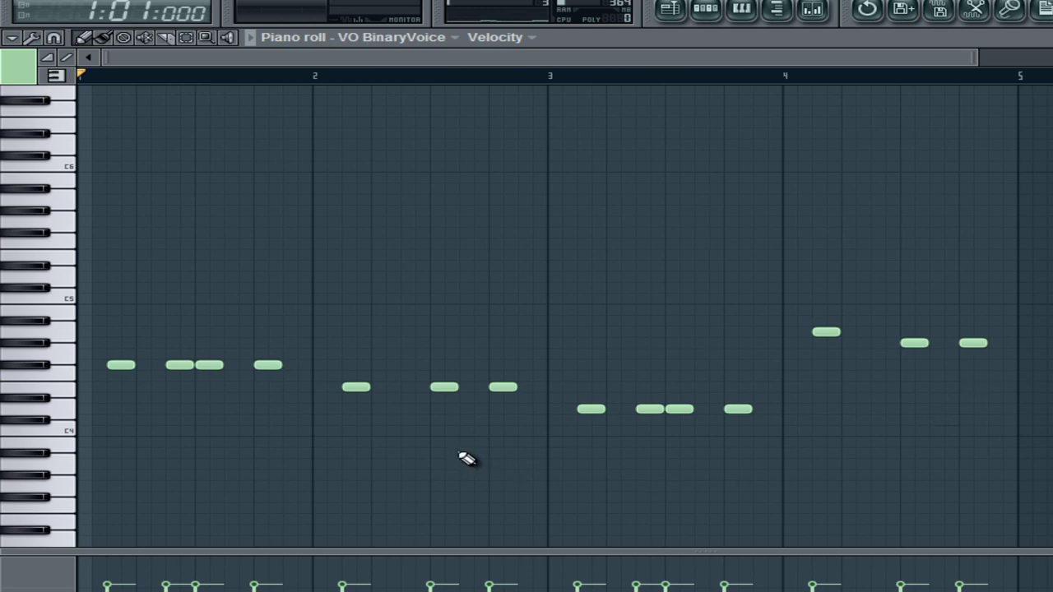
pyautogui.scroll(4, 529, 245)
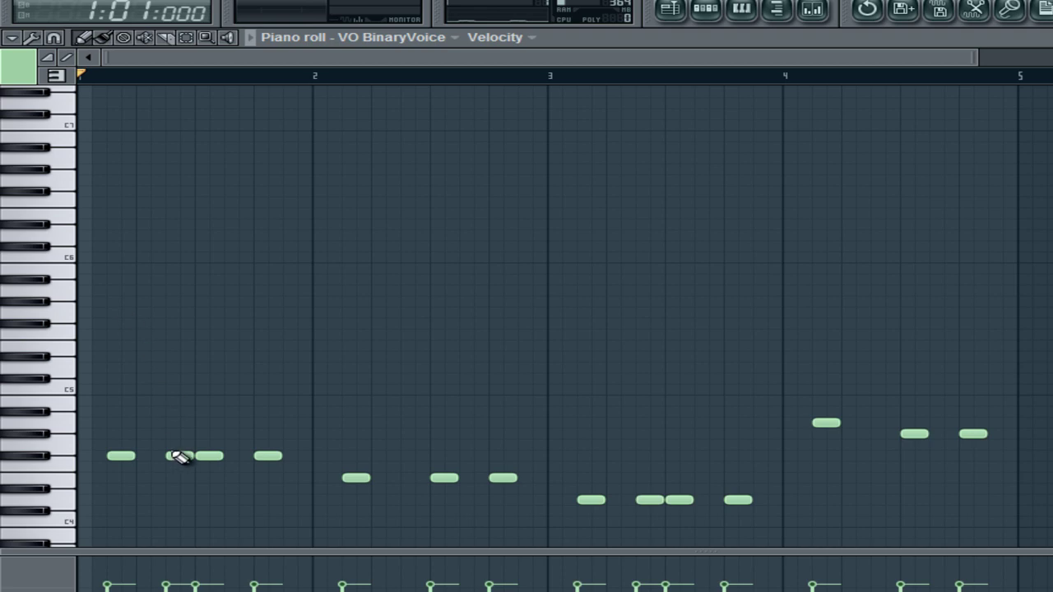
# Add four notes in the gaps between bar 1's melody notes.
pyautogui.click(91, 433)
pyautogui.click(151, 434)
pyautogui.click(238, 434)
pyautogui.click(295, 434)
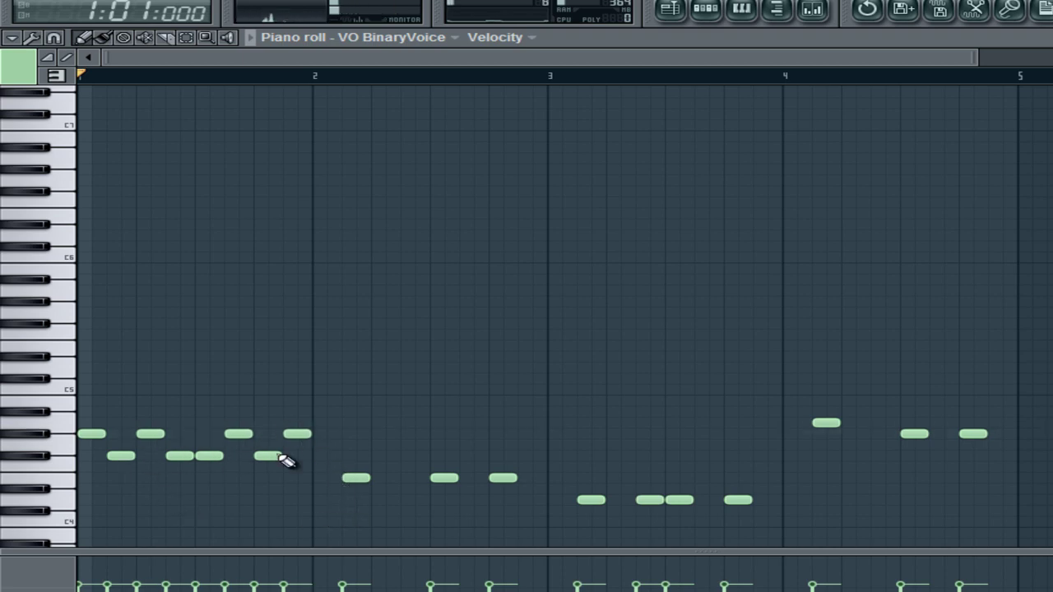
# Raise the four new bar 1 notes roughly an octave and play back.
pyautogui.moveTo(337, 421)
pyautogui.mouseDown()
pyautogui.moveTo(104, 449)
pyautogui.moveTo(61, 423)
pyautogui.moveTo(30, 458)
pyautogui.moveTo(25, 432)
pyautogui.moveTo(13, 480)
pyautogui.moveTo(7, 434)
pyautogui.moveTo(7, 499)
pyautogui.moveTo(12, 427)
pyautogui.moveTo(90, 454)
pyautogui.moveTo(51, 292)
pyautogui.mouseUp()
pyautogui.hotkey('ctrl', 'd')
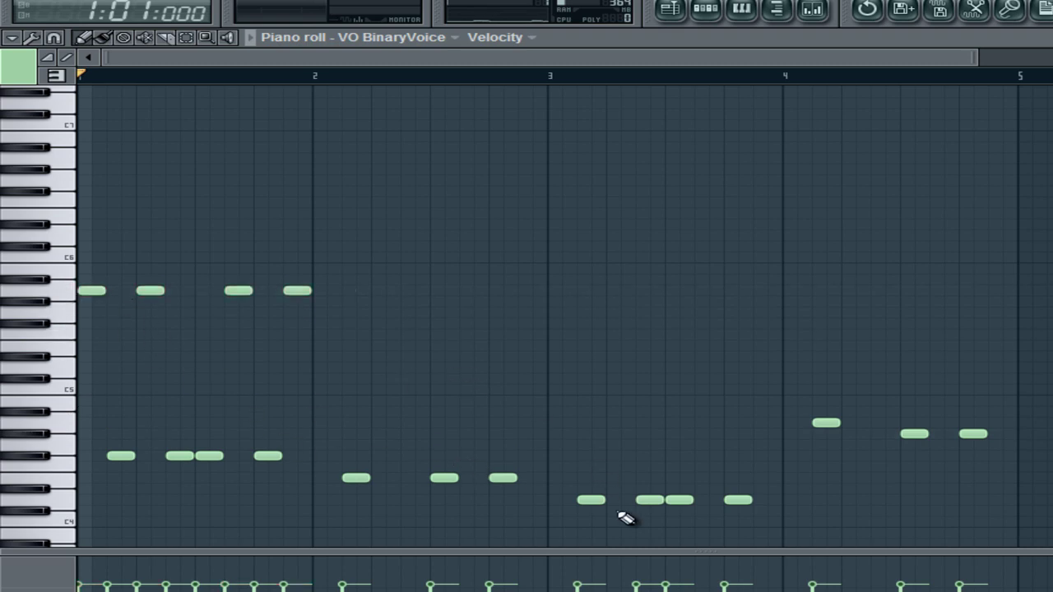
pyautogui.press('space')
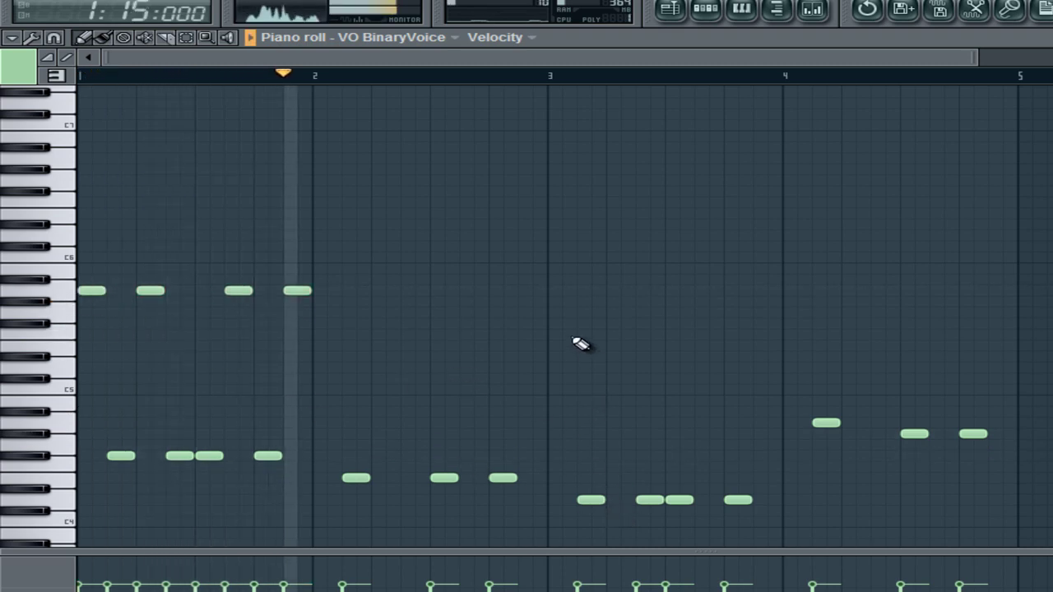
pyautogui.press('space')
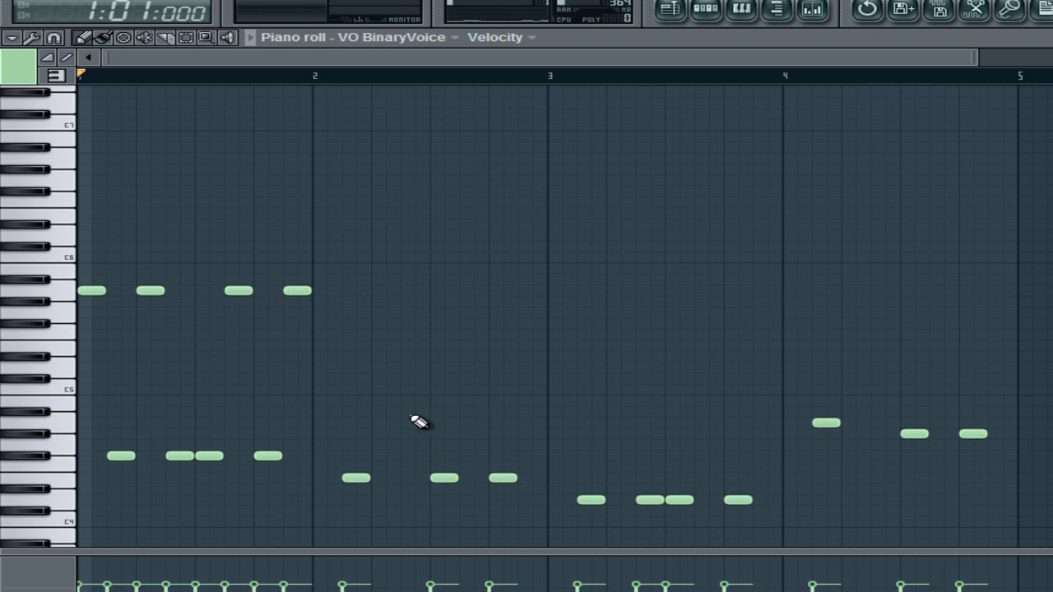
# Copy bar 1's four high counter-notes into bars 2, 3 and 4, then play back.
pyautogui.moveTo(406, 232); pyautogui.dragTo(82, 358)
pyautogui.keyDown('ctrl'); pyautogui.click(277, 371); pyautogui.keyUp('ctrl')
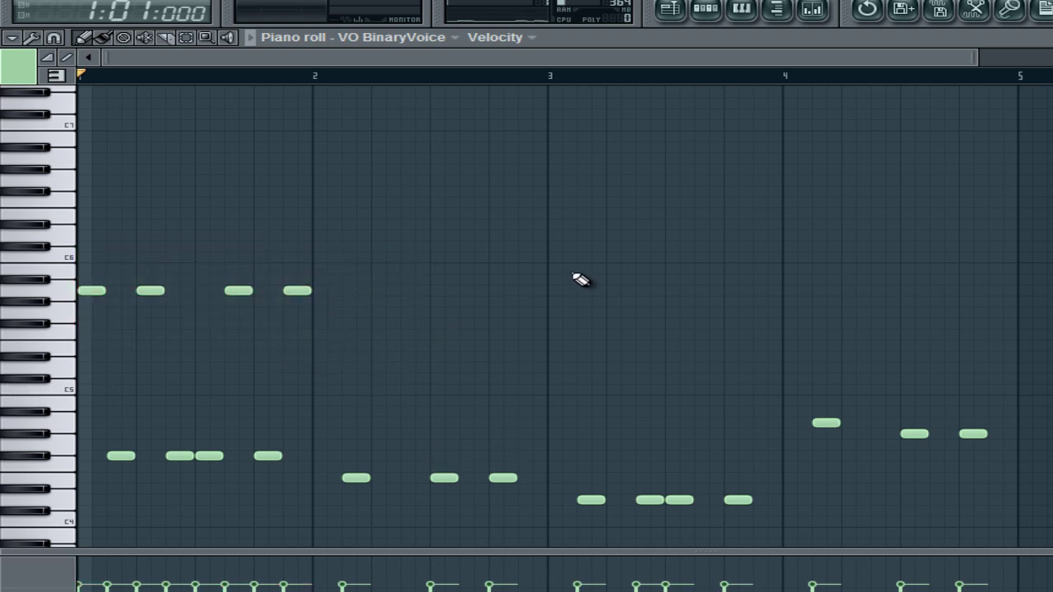
pyautogui.moveTo(576, 208); pyautogui.dragTo(12, 316)
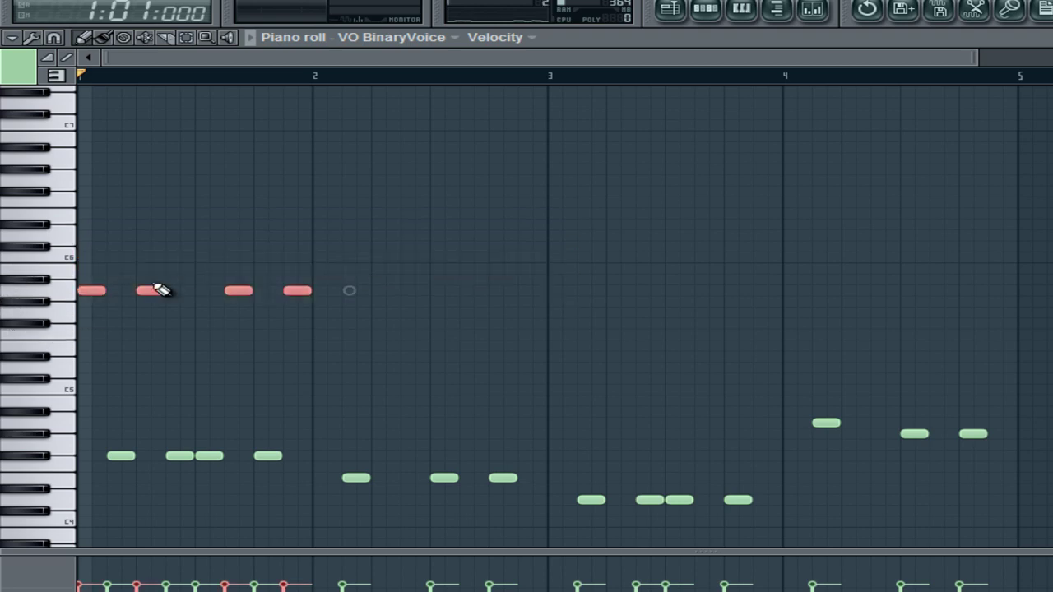
pyautogui.moveTo(89, 293); pyautogui.dragTo(323, 294)
pyautogui.moveTo(551, 244); pyautogui.dragTo(10, 334)
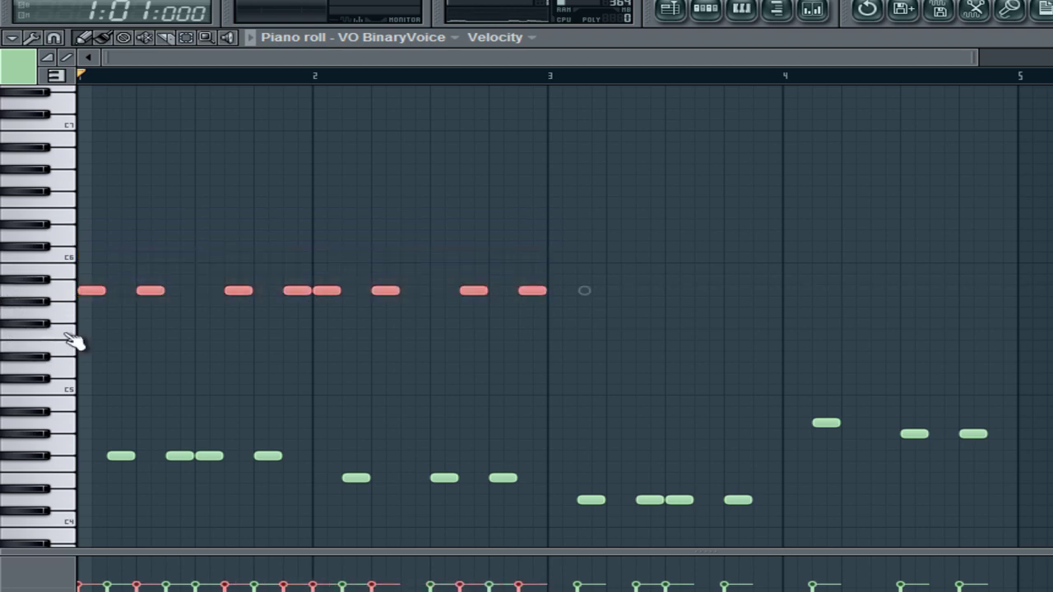
pyautogui.moveTo(82, 290); pyautogui.dragTo(548, 289)
pyautogui.click(605, 371)
pyautogui.press('space')
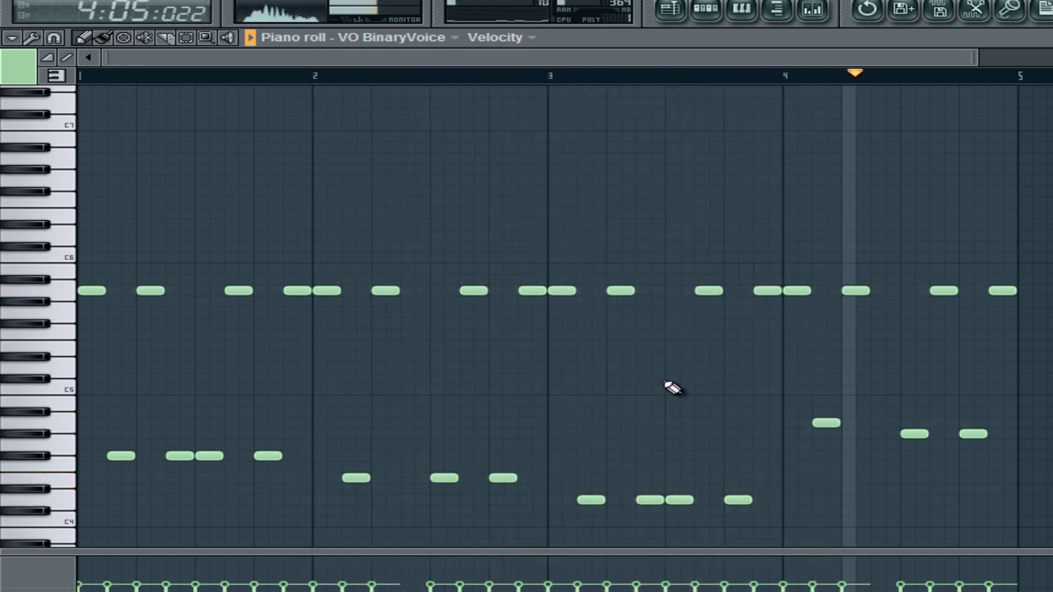
pyautogui.press('space')
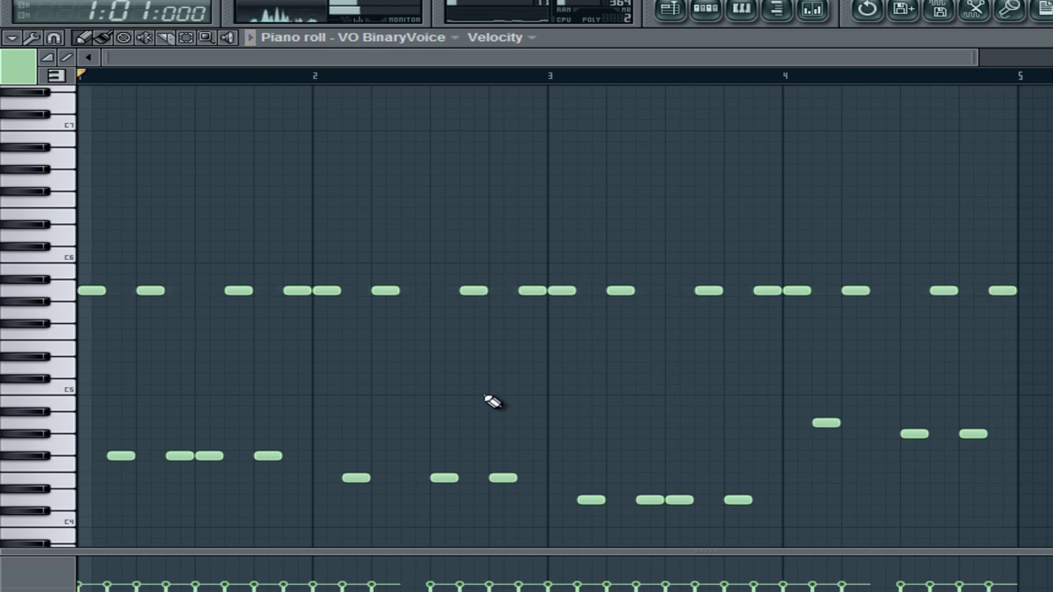
# Add an extra high counter-note in bar 2 and in bar 4.
pyautogui.moveTo(548, 163); pyautogui.dragTo(367, 435)
pyautogui.moveTo(1051, 189); pyautogui.dragTo(873, 427)
pyautogui.hotkey('ctrl', 'd')
pyautogui.moveTo(437, 352); pyautogui.dragTo(405, 516)
pyautogui.moveTo(893, 398); pyautogui.dragTo(893, 470)
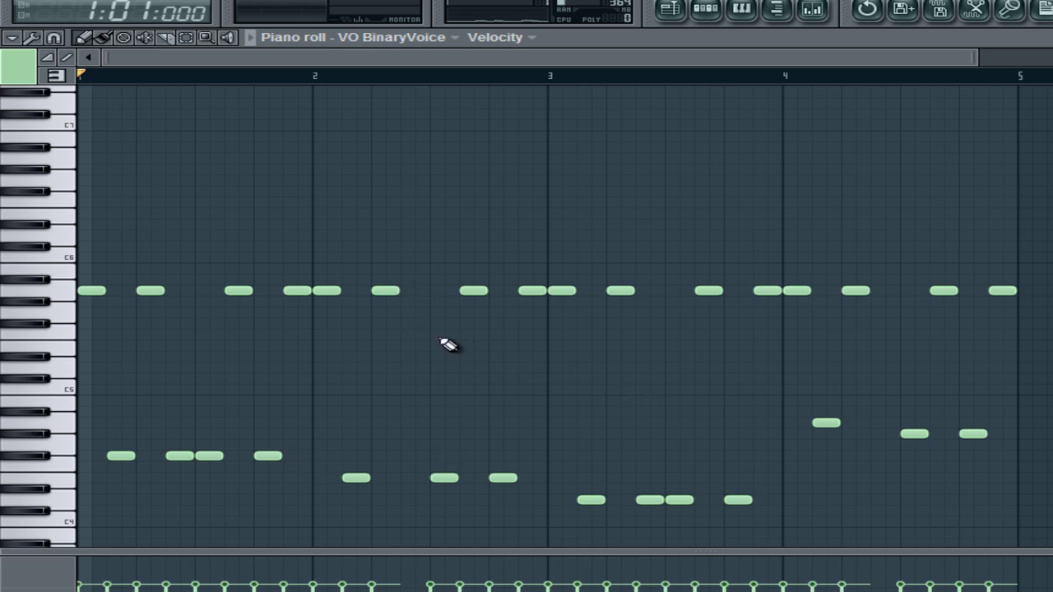
pyautogui.click(411, 292)
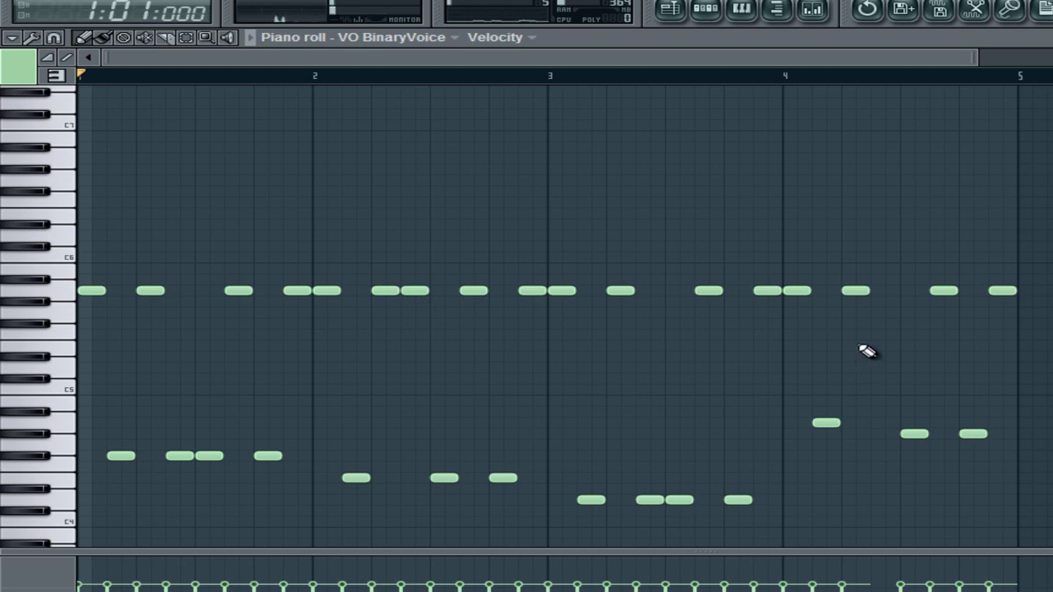
pyautogui.click(874, 291)
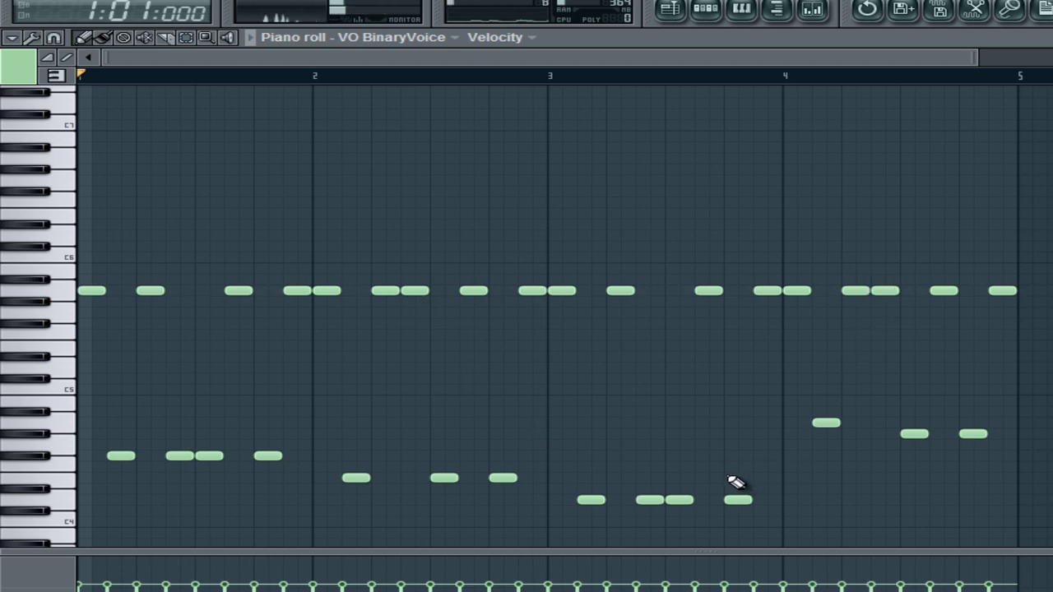
# Lower bar 2's high counter-notes a few keys and select bar 4's counter-notes.
pyautogui.moveTo(542, 267); pyautogui.dragTo(331, 349)
pyautogui.moveTo(321, 291); pyautogui.dragTo(321, 346)
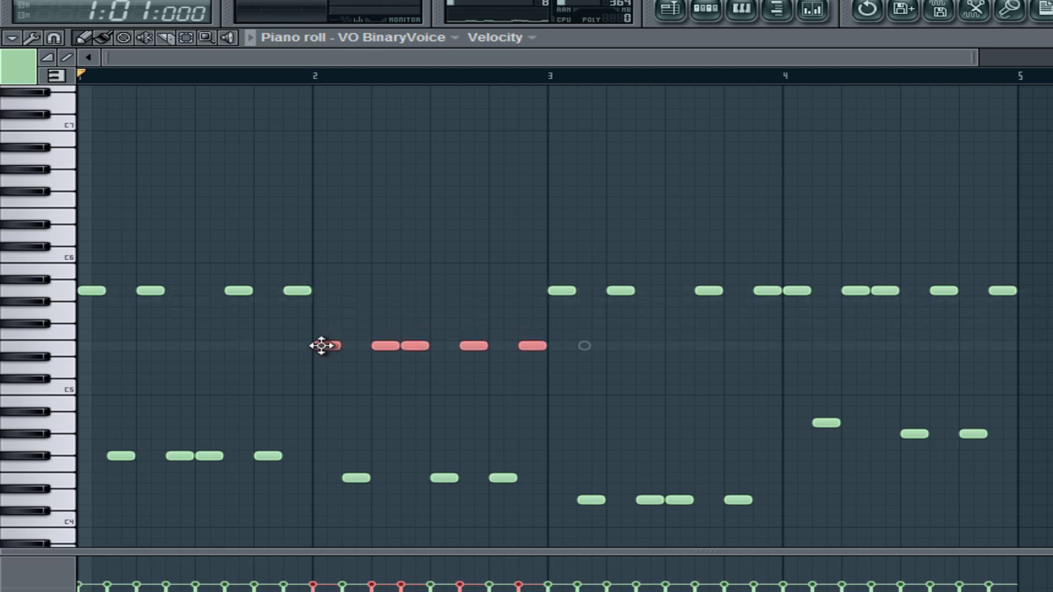
pyautogui.moveTo(1025, 243); pyautogui.dragTo(779, 344)
# Deselect bar 4's lowered counter-notes and play back the alternating high line.
pyautogui.click(676, 397)
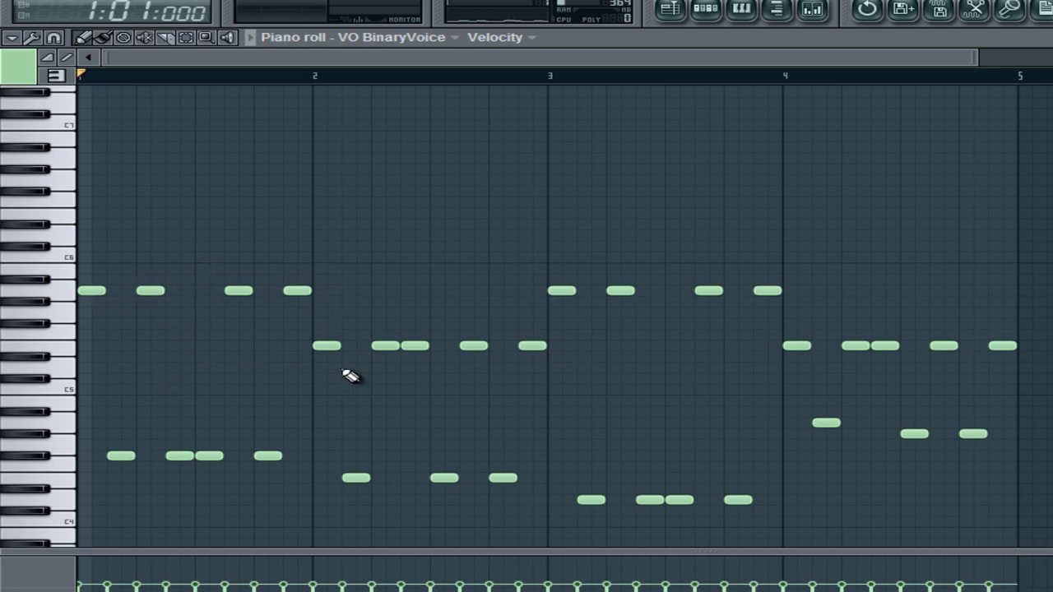
pyautogui.press('space')
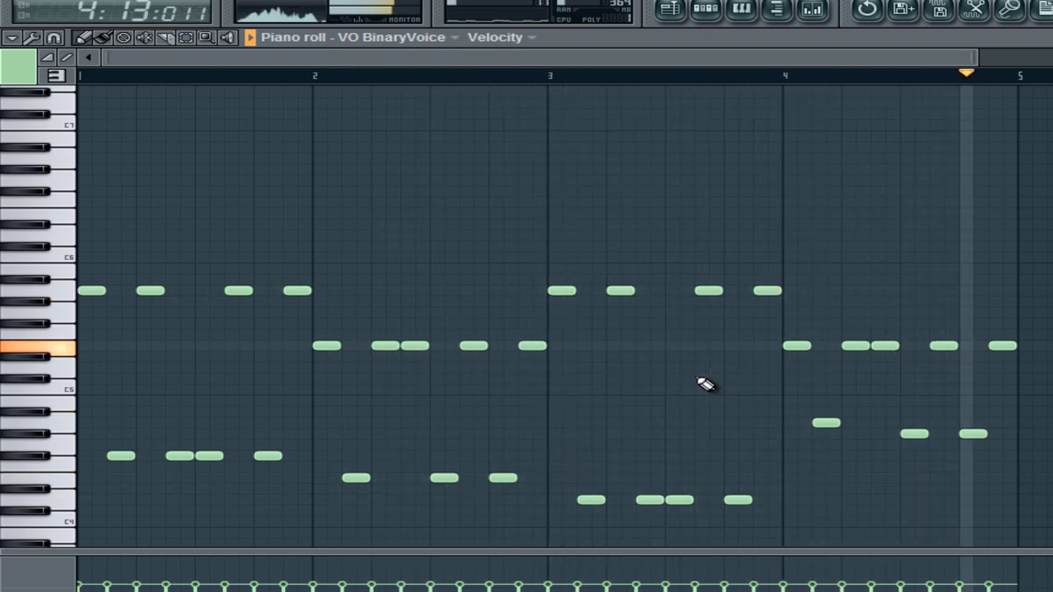
pyautogui.press('space')
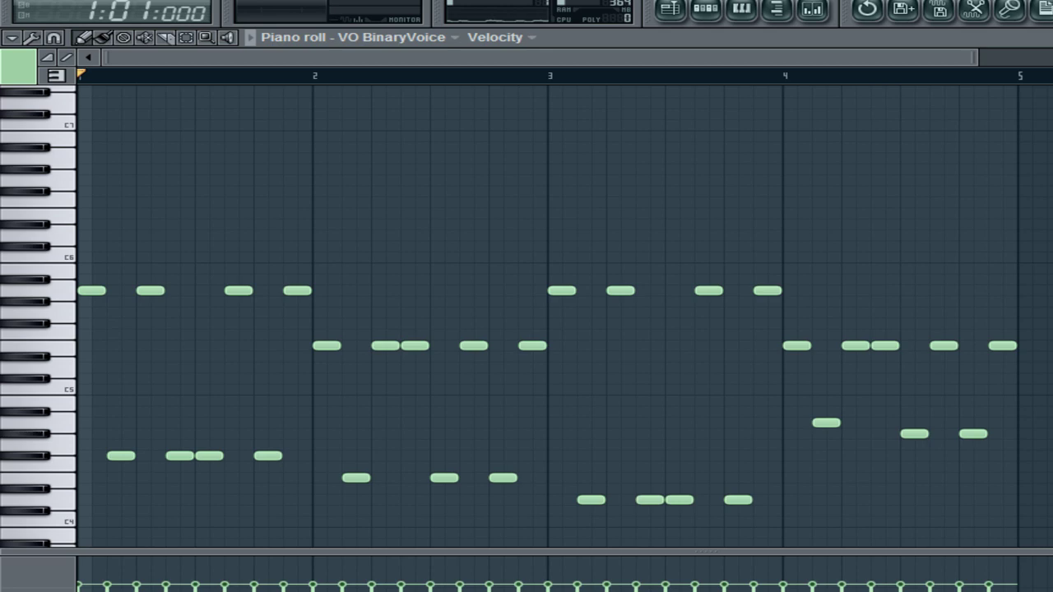
pyautogui.scroll(-1, 535, 359)
pyautogui.scroll(2, 564, 365)
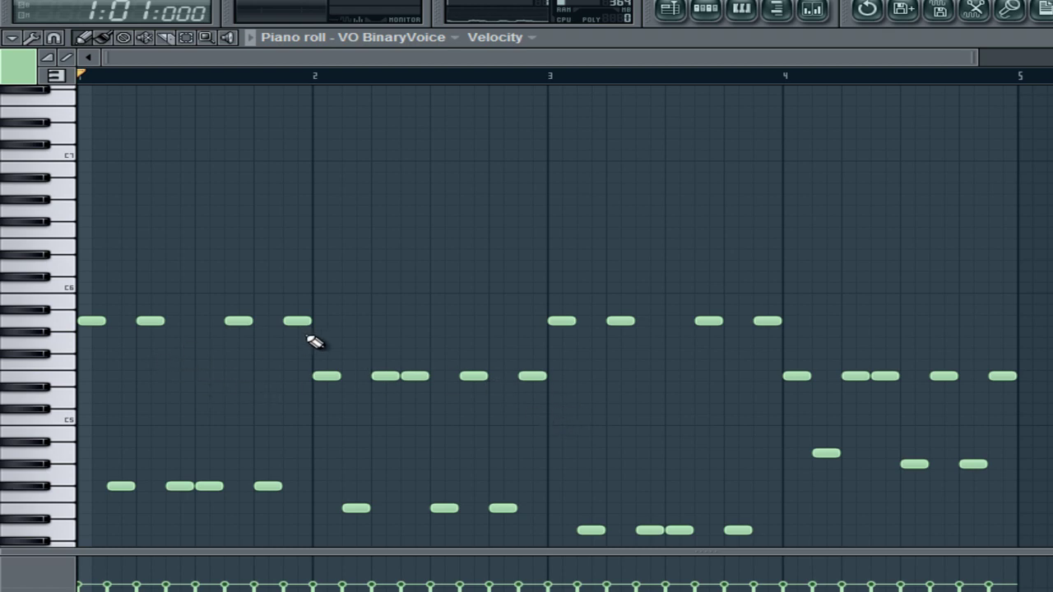
# Try nudging the bar 2 and 4 counter-notes and bar 2's first note, then revert.
pyautogui.moveTo(1013, 262); pyautogui.dragTo(78, 423)
pyautogui.moveTo(93, 321)
pyautogui.mouseDown()
pyautogui.moveTo(102, 323)
pyautogui.moveTo(87, 323)
pyautogui.mouseUp()
pyautogui.click(230, 285)
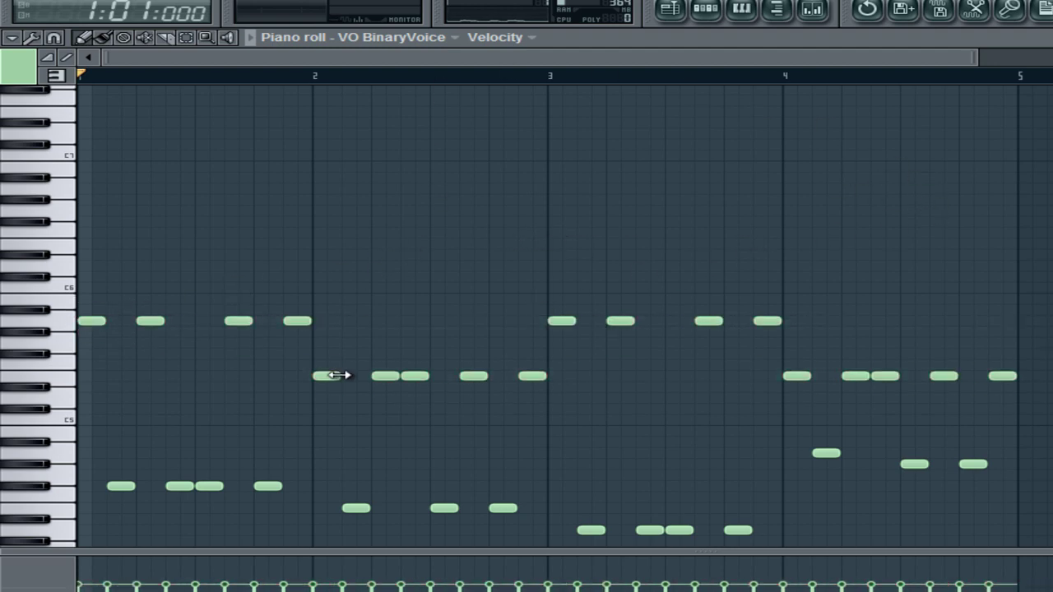
pyautogui.moveTo(321, 378)
pyautogui.mouseDown()
pyautogui.moveTo(331, 394)
pyautogui.moveTo(329, 288)
pyautogui.moveTo(321, 402)
pyautogui.moveTo(321, 304)
pyautogui.moveTo(341, 255)
pyautogui.moveTo(329, 193)
pyautogui.moveTo(340, 376)
pyautogui.mouseUp()
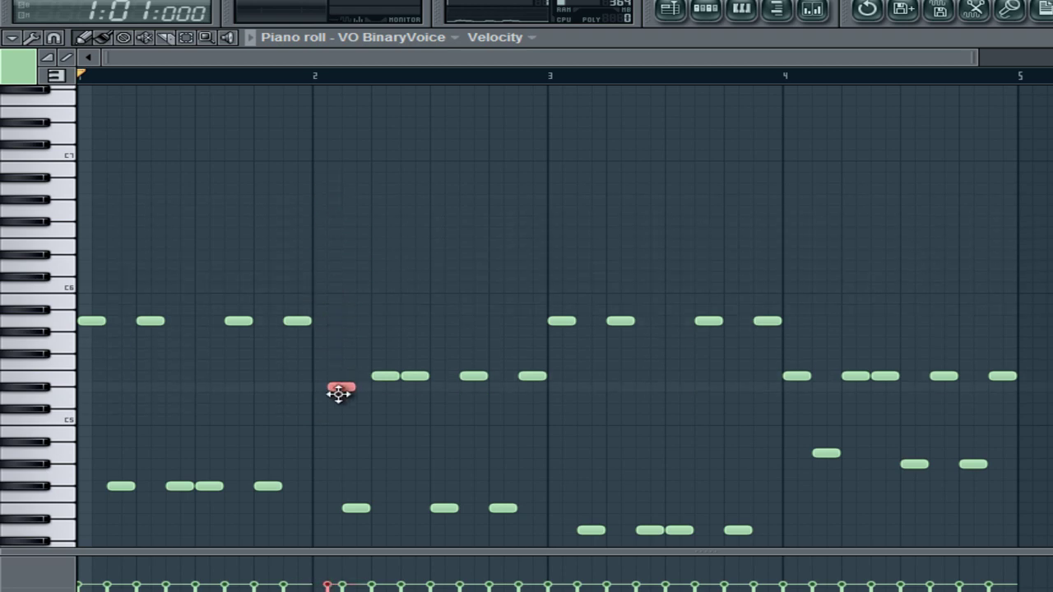
pyautogui.moveTo(330, 331); pyautogui.dragTo(329, 377)
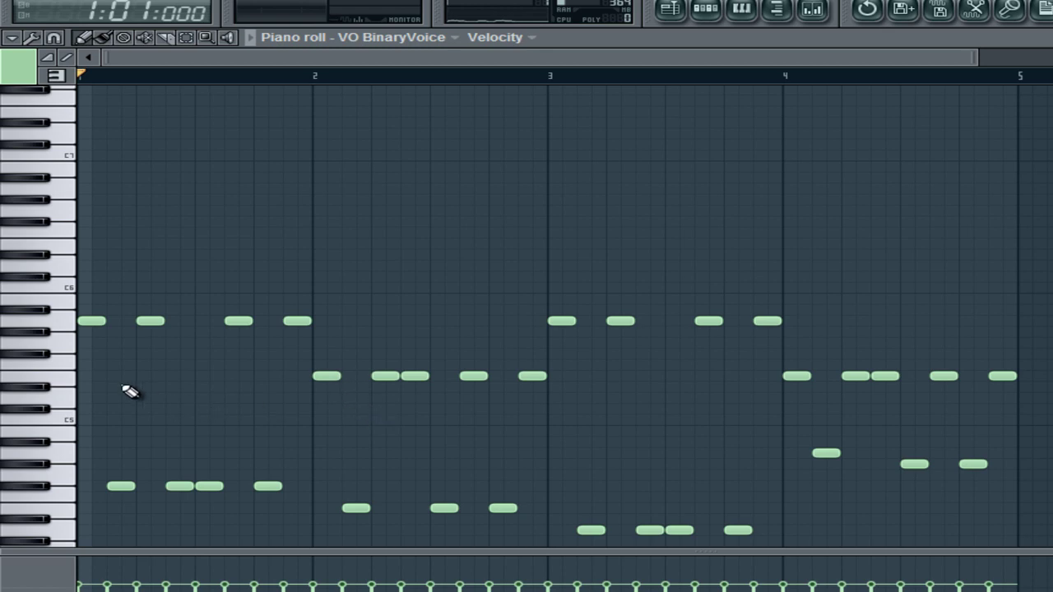
# Raise the five counter-notes in bars 2 and 4 back to bar 1's pitch.
pyautogui.moveTo(365, 318); pyautogui.dragTo(69, 350)
pyautogui.moveTo(841, 265); pyautogui.dragTo(7, 334)
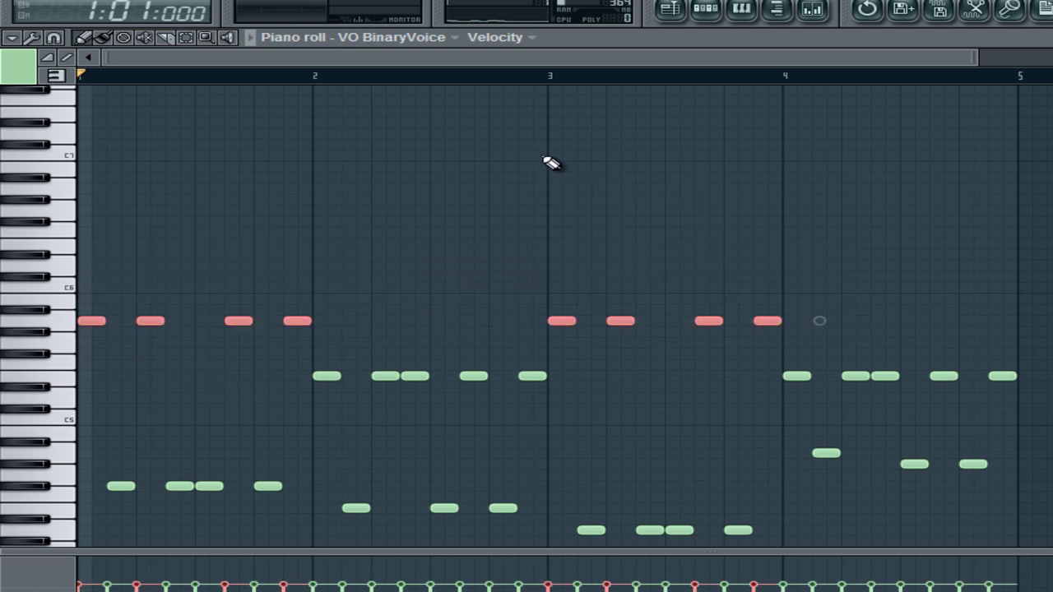
pyautogui.click(591, 178)
pyautogui.moveTo(566, 372); pyautogui.dragTo(329, 395)
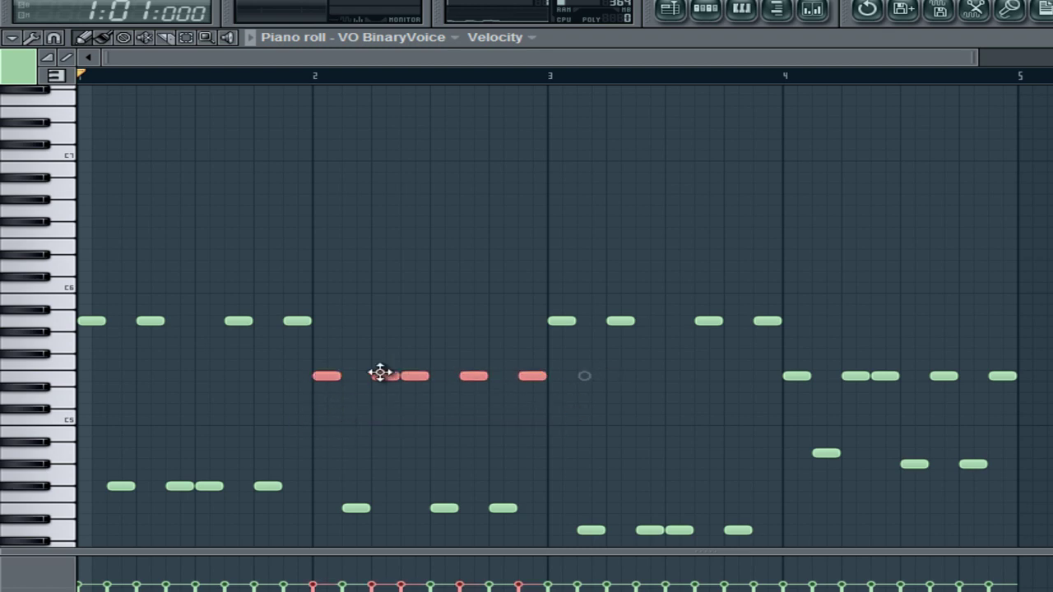
pyautogui.moveTo(1045, 340); pyautogui.dragTo(778, 418)
pyautogui.click(740, 417)
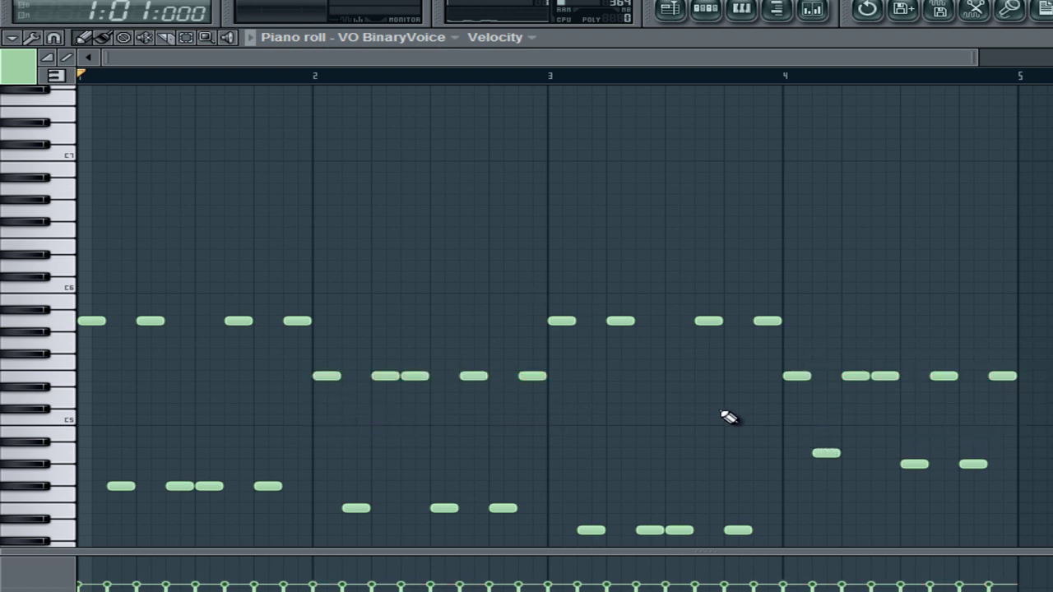
pyautogui.moveTo(609, 360); pyautogui.dragTo(353, 439)
pyautogui.moveTo(571, 371); pyautogui.dragTo(333, 321)
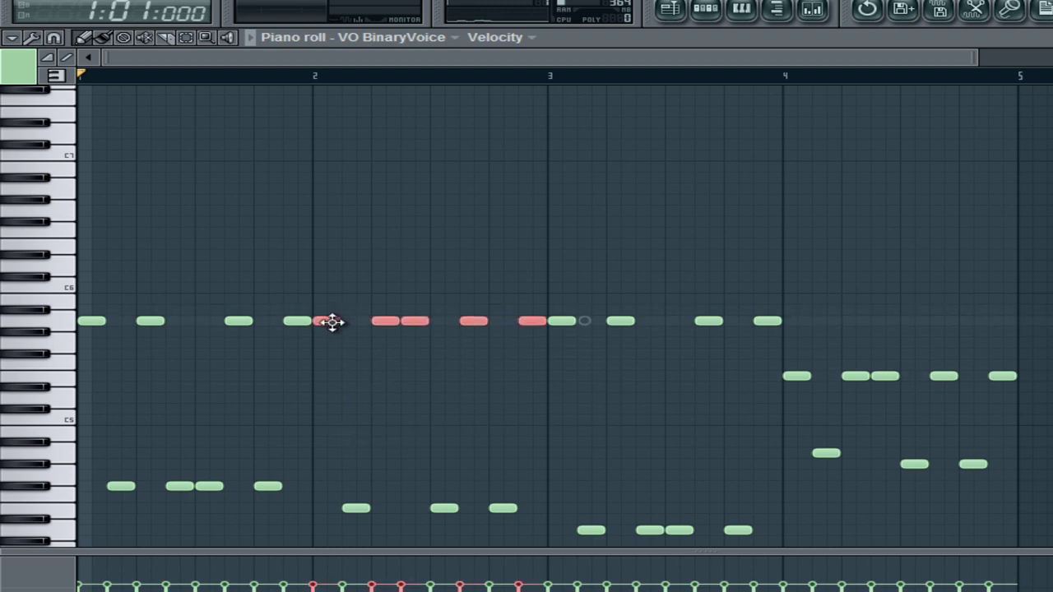
pyautogui.moveTo(1046, 340); pyautogui.dragTo(796, 313)
pyautogui.click(428, 437)
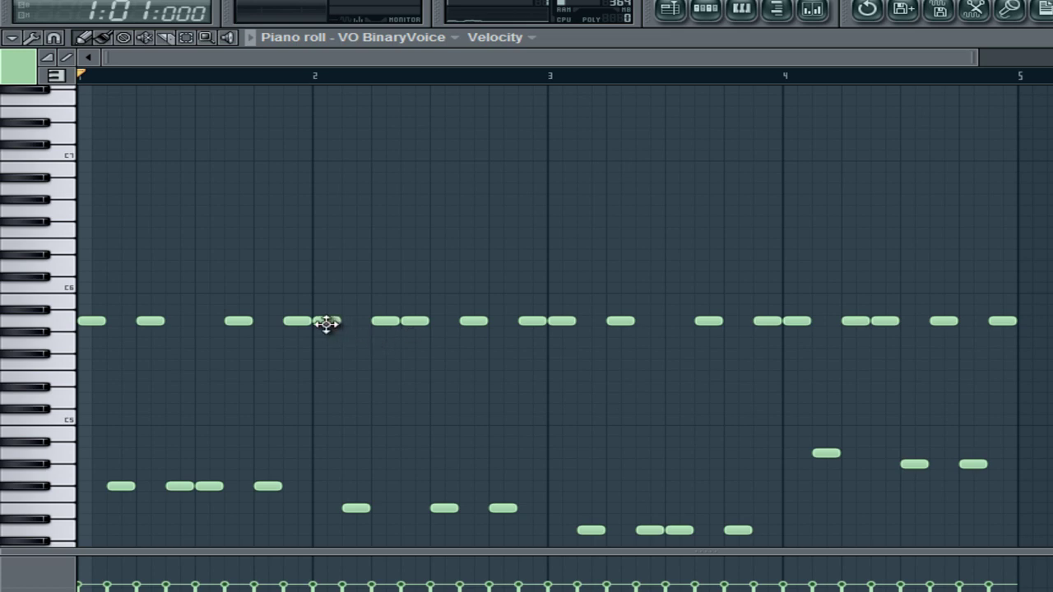
# Raise bar 2's first two counter-notes higher, lower its last three one key, and play.
pyautogui.moveTo(388, 303); pyautogui.dragTo(336, 281)
pyautogui.click(398, 375)
pyautogui.moveTo(527, 297); pyautogui.dragTo(417, 332)
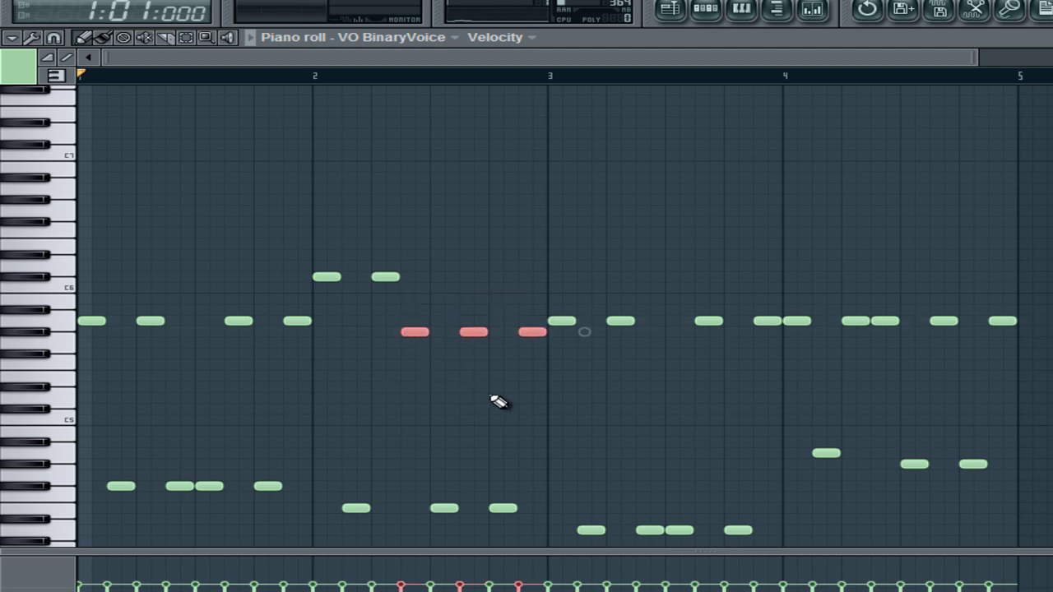
pyautogui.click(494, 399)
pyautogui.press('space')
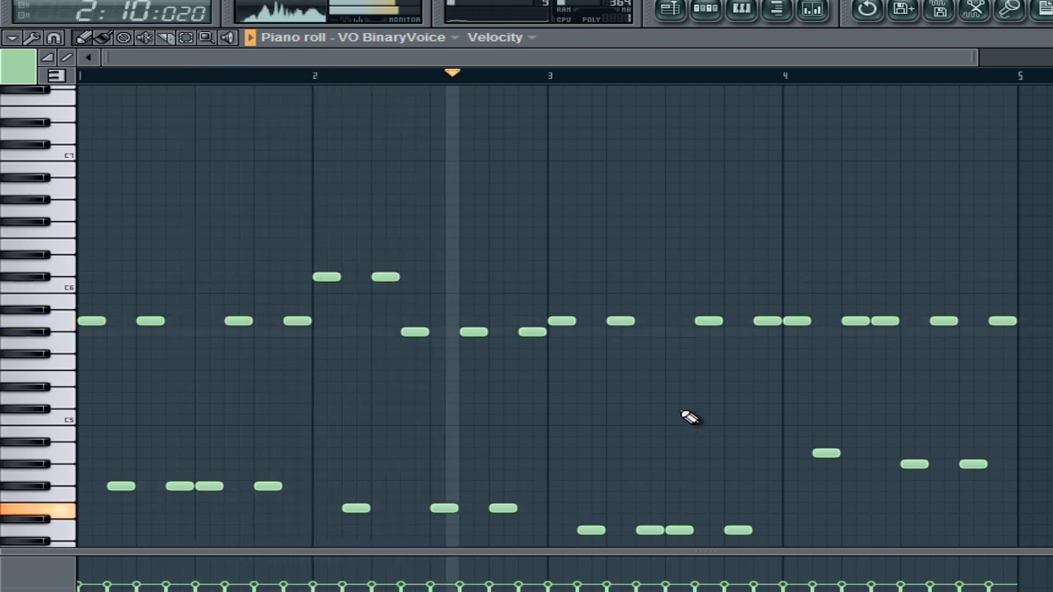
# Stop playback and replay the song from the start to review the melody.
pyautogui.press('space')
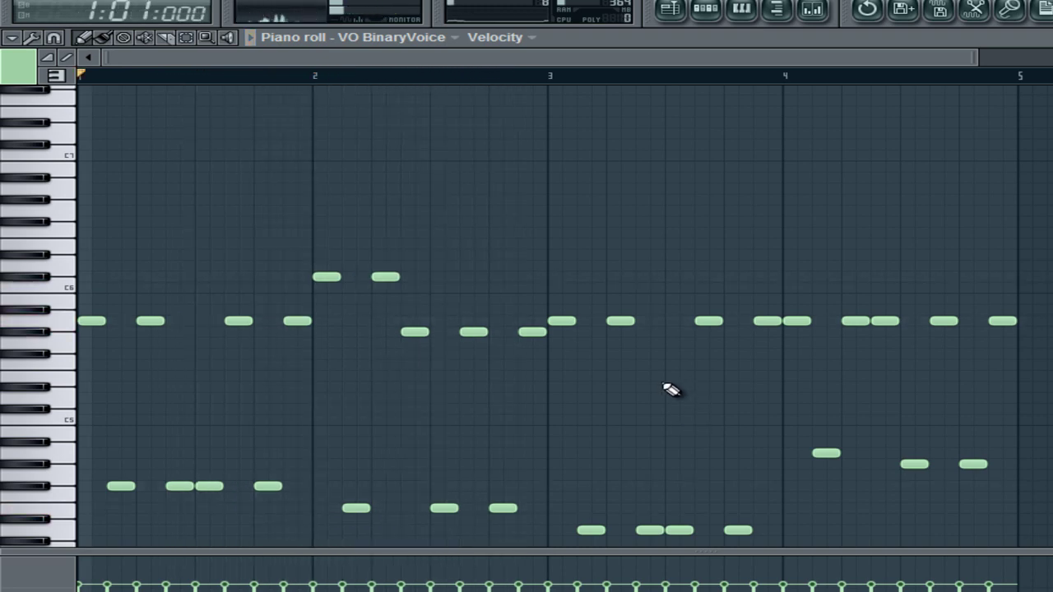
pyautogui.moveTo(764, 265); pyautogui.dragTo(555, 532)
pyautogui.moveTo(305, 206); pyautogui.dragTo(37, 534)
pyautogui.press('space')
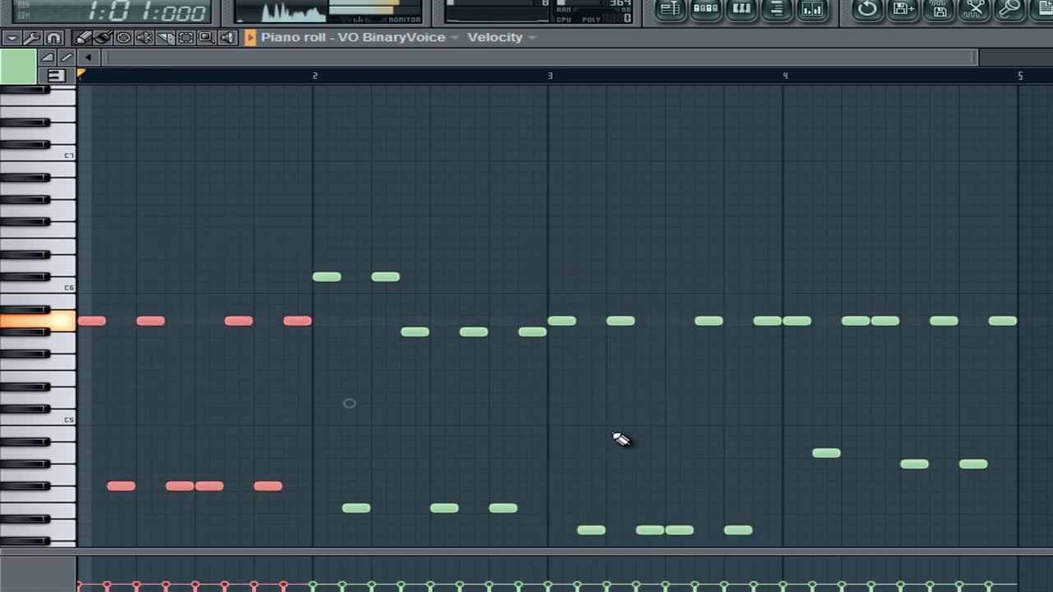
pyautogui.scroll(-3, 630, 432)
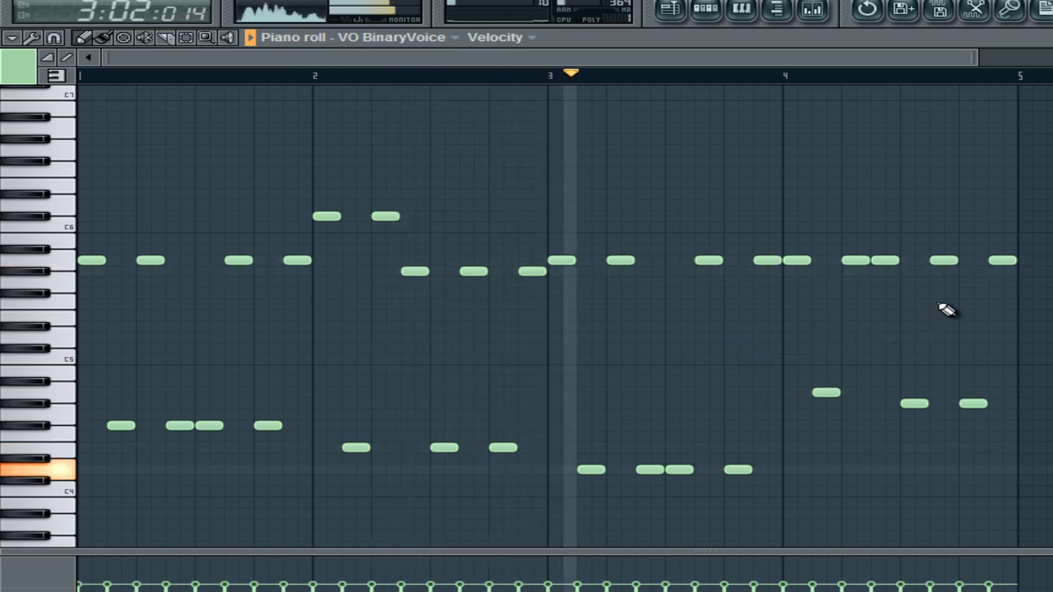
pyautogui.press('space')
pyautogui.scroll(3, 932, 364)
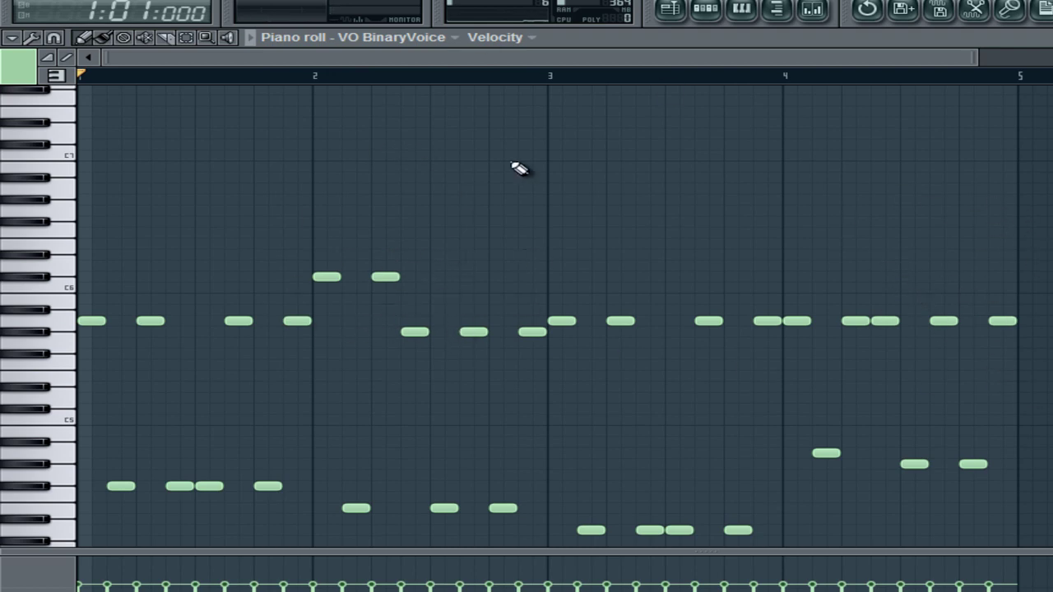
# Raise bar 4's first two counter-notes to match bar 2's high pair, then play back.
pyautogui.moveTo(859, 216); pyautogui.dragTo(778, 360)
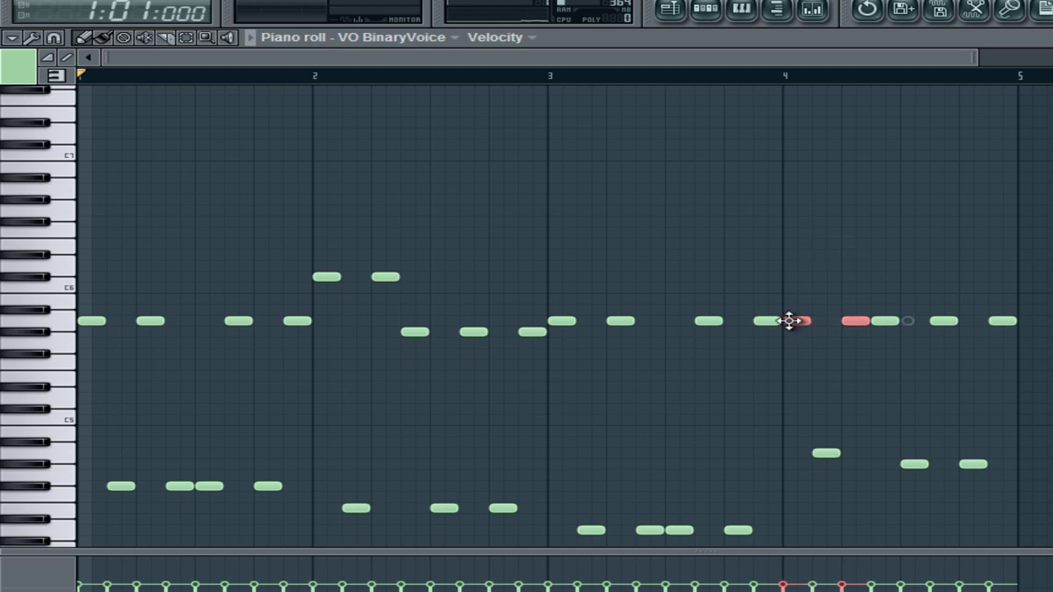
pyautogui.moveTo(788, 321); pyautogui.dragTo(788, 238)
pyautogui.moveTo(1025, 294); pyautogui.dragTo(885, 293)
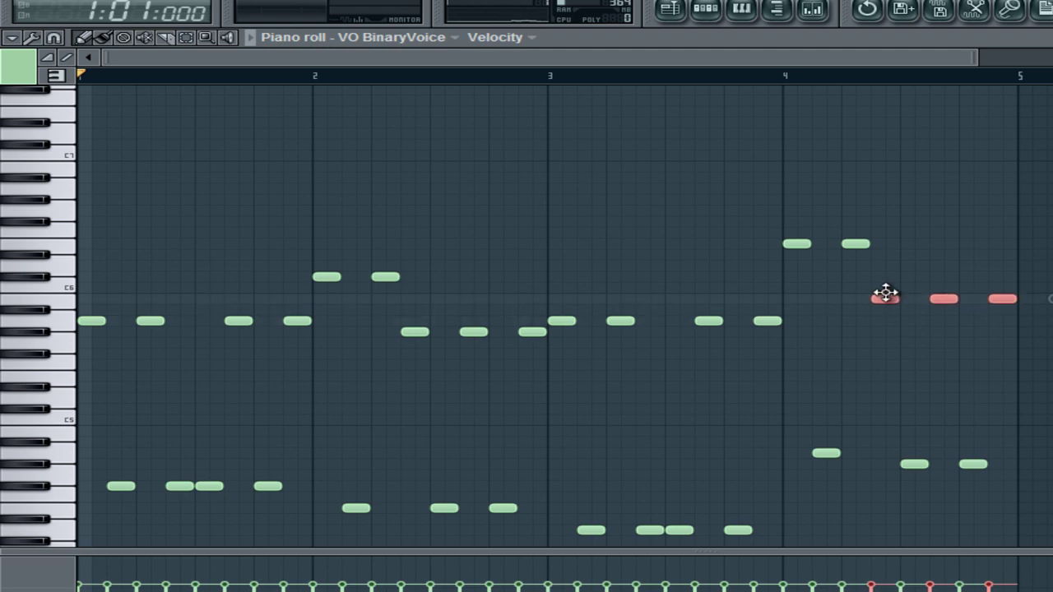
pyautogui.click(920, 359)
pyautogui.moveTo(505, 242); pyautogui.dragTo(257, 282)
pyautogui.moveTo(962, 235); pyautogui.dragTo(783, 263)
pyautogui.moveTo(547, 306); pyautogui.dragTo(403, 374)
pyautogui.moveTo(1048, 262); pyautogui.dragTo(901, 334)
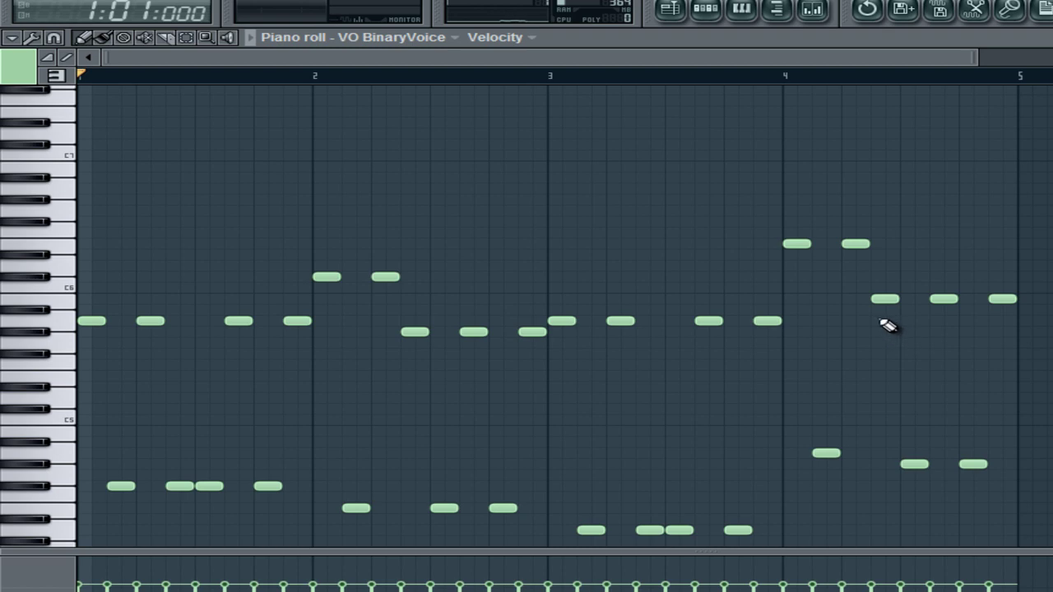
pyautogui.press('space')
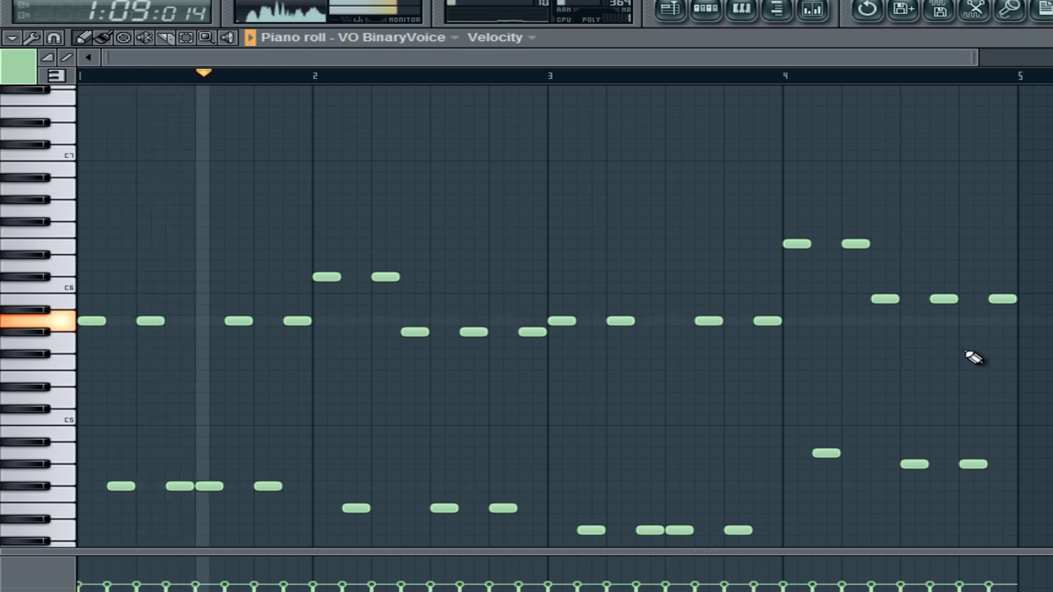
pyautogui.scroll(-1, 1029, 370)
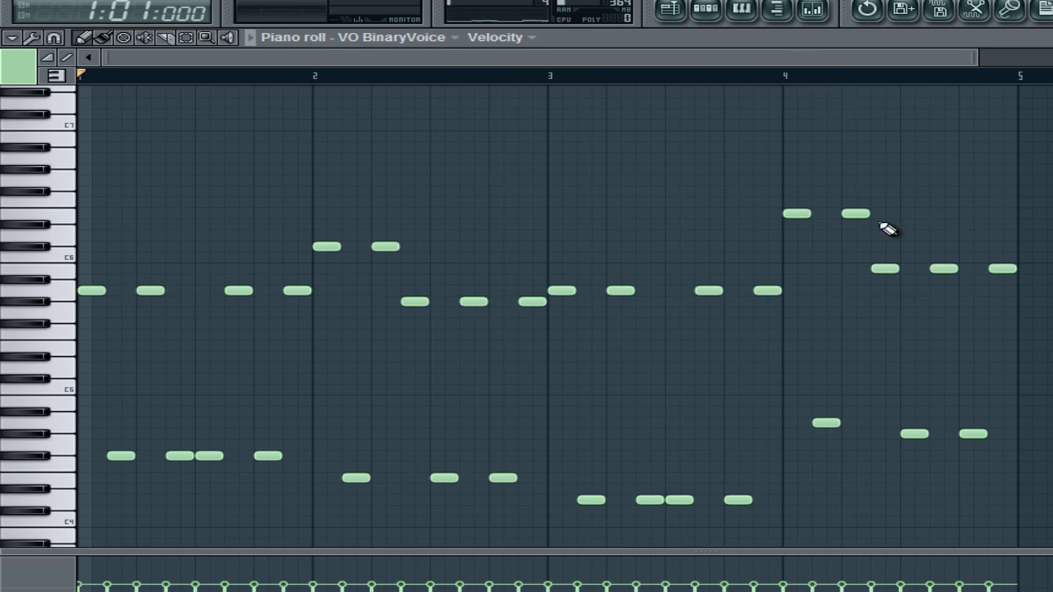
# Open the BA Trancebass channel's piano roll from Pattern 1's channel rack.
pyautogui.click(711, 10)
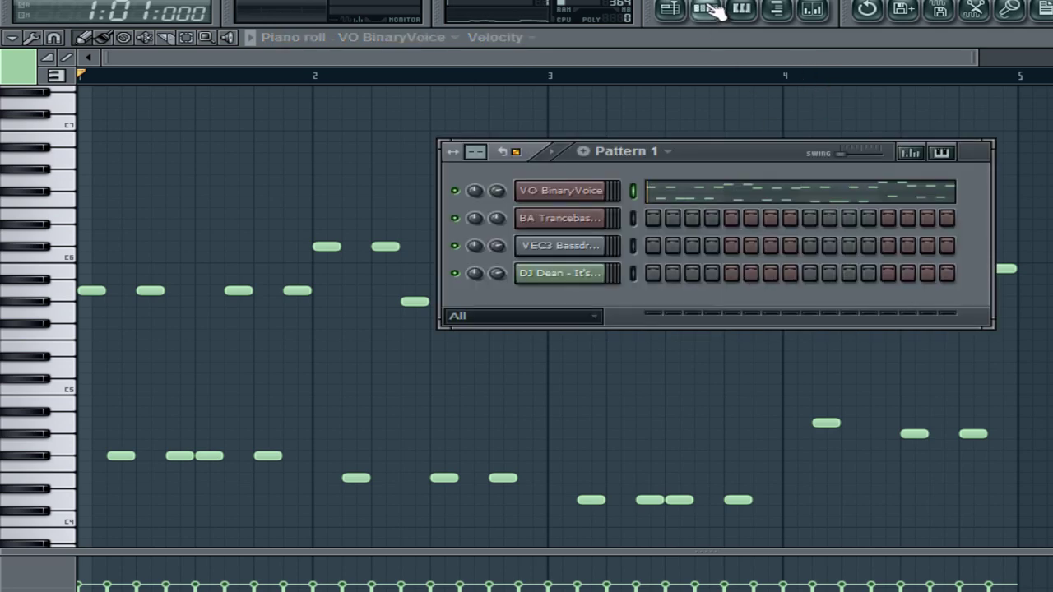
pyautogui.rightClick(592, 215)
pyautogui.click(618, 219)
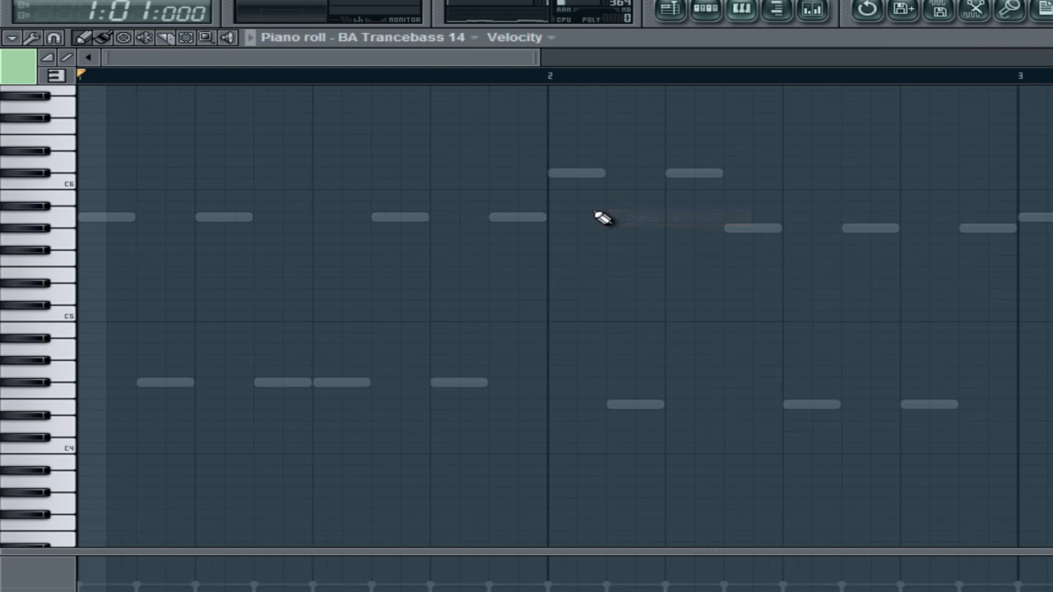
pyautogui.scroll(-2, 602, 217)
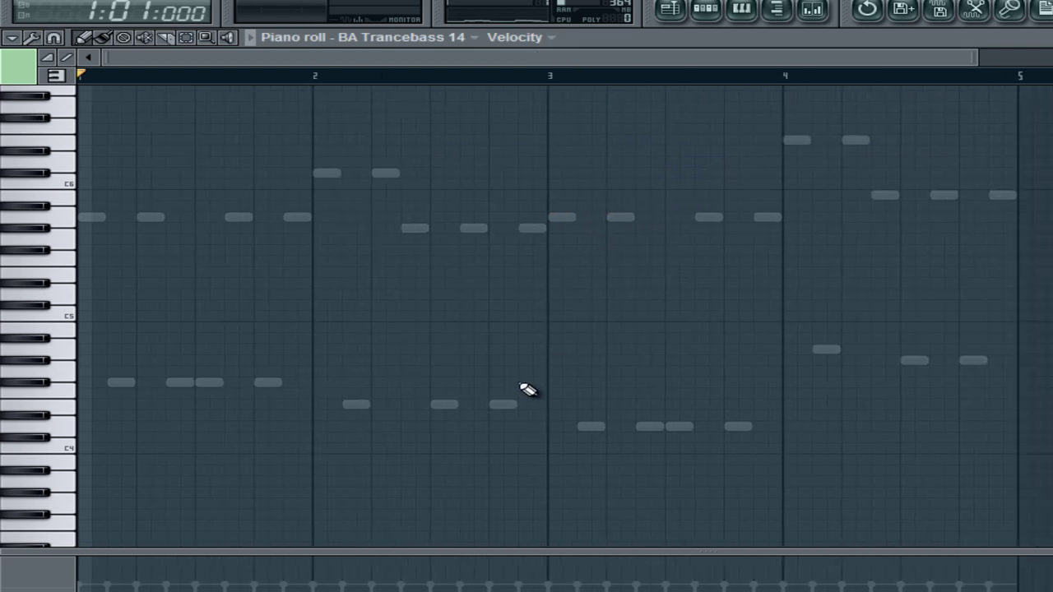
# Add four bass notes on the melody's low notes in bar 1 and copy them across the bars.
pyautogui.click(115, 384)
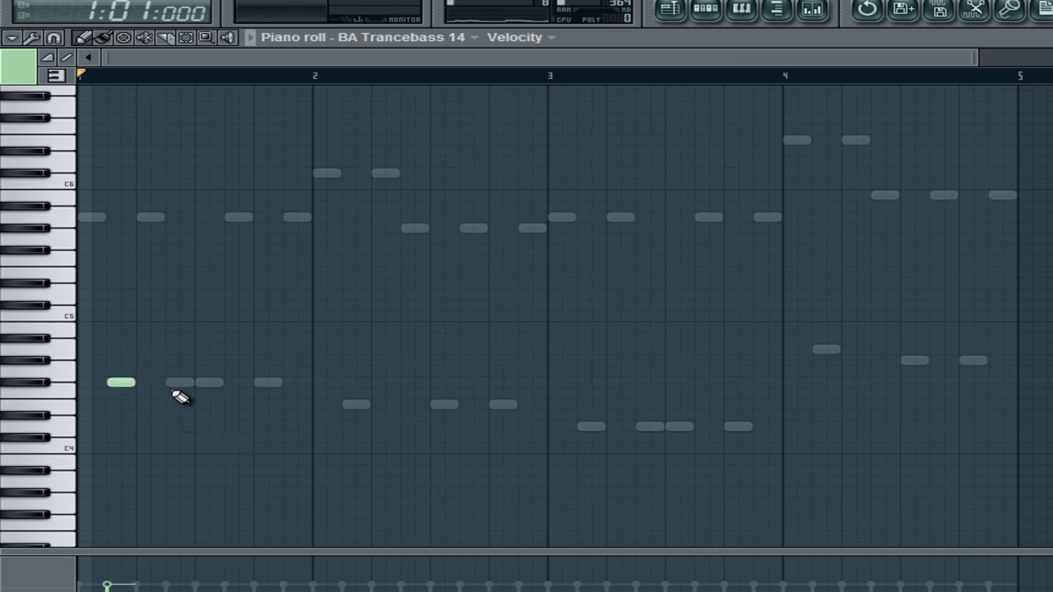
pyautogui.click(178, 383)
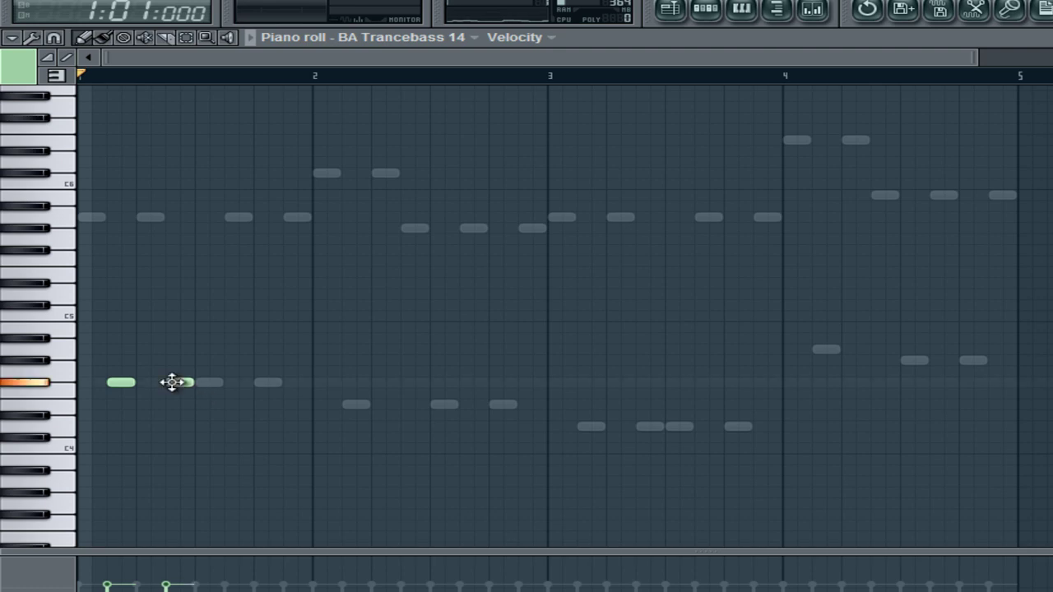
pyautogui.click(237, 383)
pyautogui.click(297, 384)
pyautogui.moveTo(352, 349); pyautogui.dragTo(199, 384)
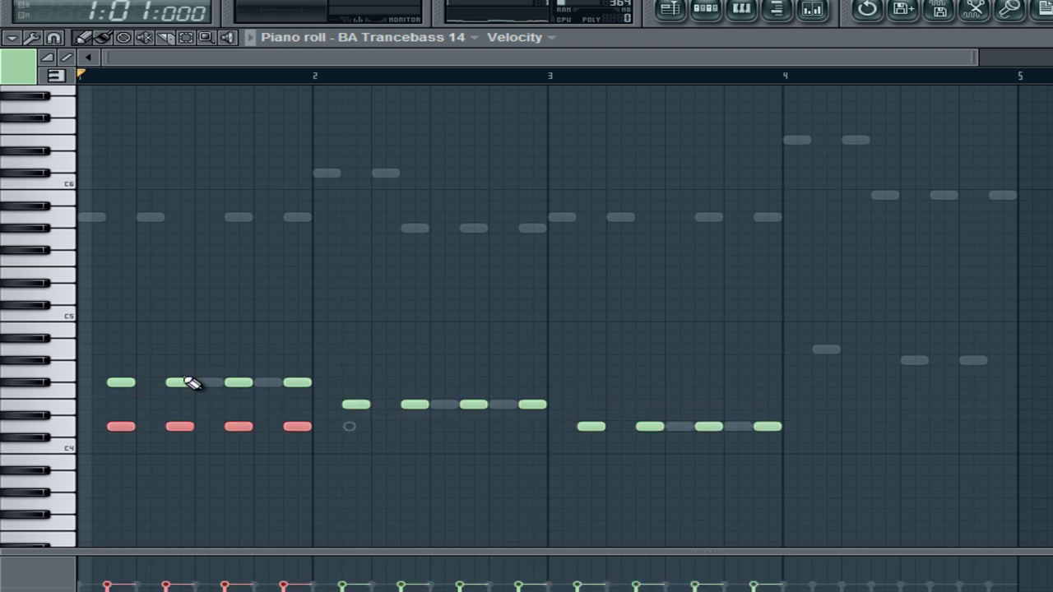
pyautogui.moveTo(124, 428); pyautogui.dragTo(823, 350)
# Adjust the timing of bar 4's last two bass notes and return to the Playlist.
pyautogui.moveTo(1037, 324); pyautogui.dragTo(942, 363)
pyautogui.moveTo(938, 351); pyautogui.dragTo(935, 373)
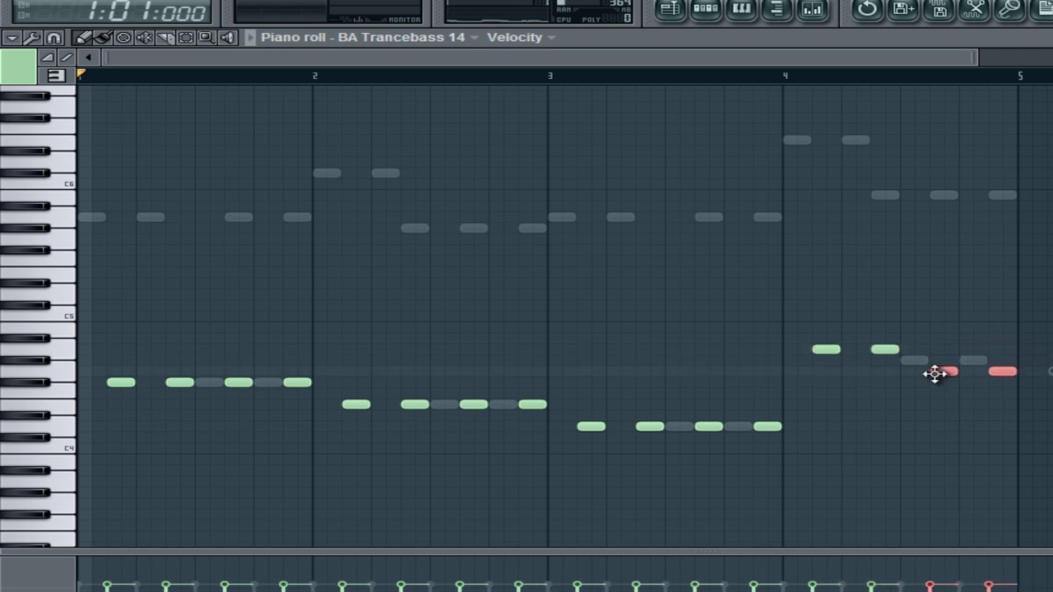
pyautogui.hotkey('ctrl', 'z')
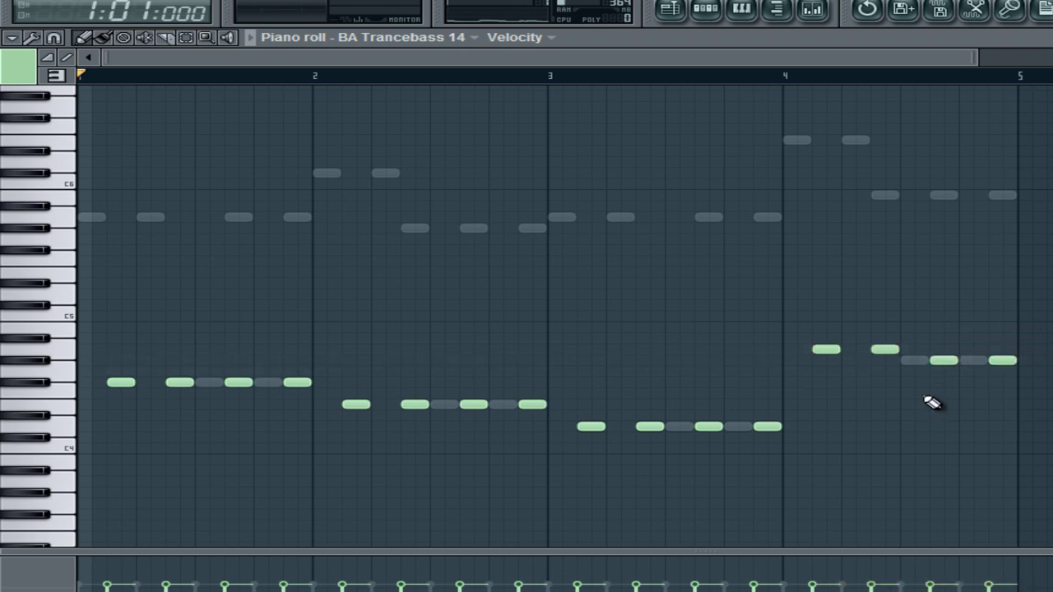
pyautogui.moveTo(1024, 344); pyautogui.dragTo(915, 370)
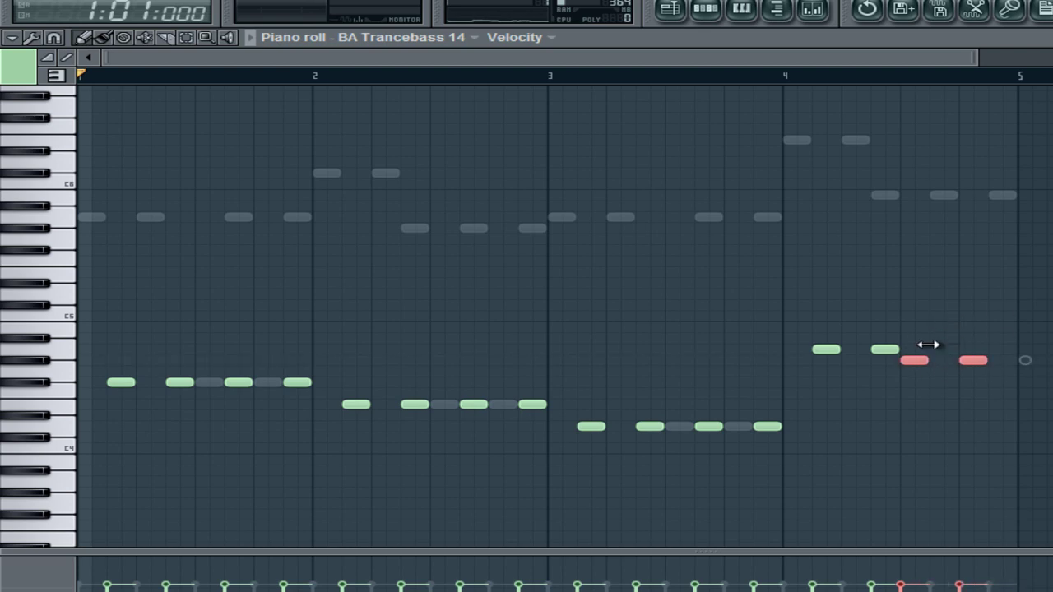
pyautogui.moveTo(910, 359); pyautogui.dragTo(932, 354)
pyautogui.click(891, 431)
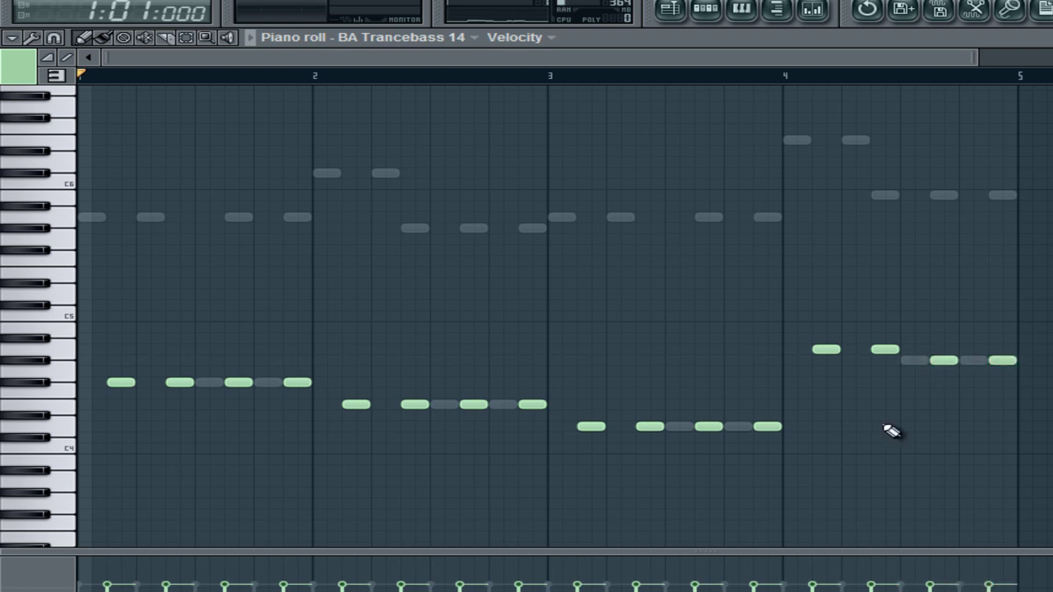
pyautogui.press('F5')
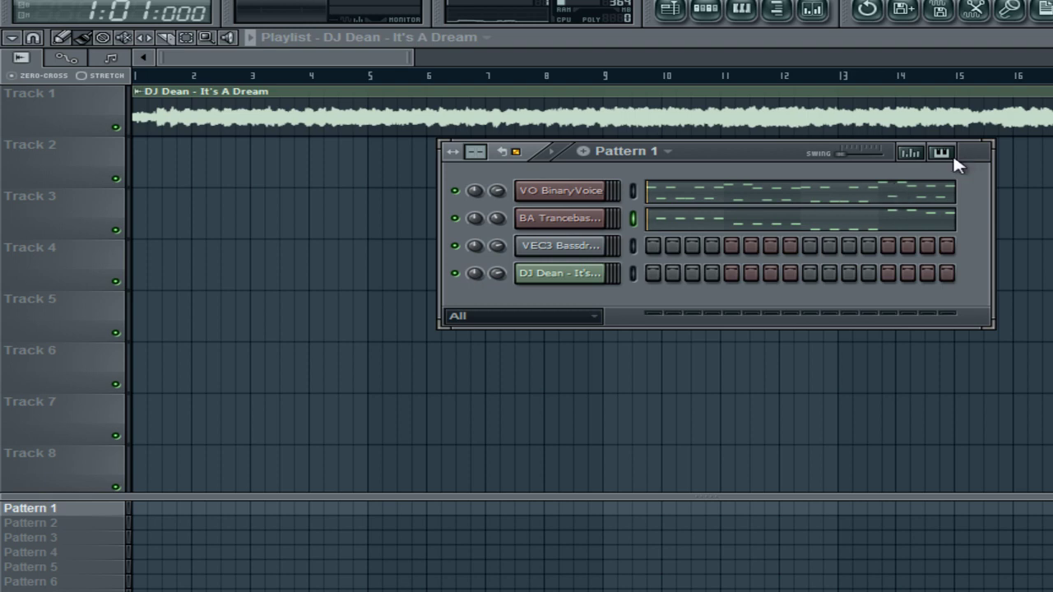
# Fill the VEC3 Bassdrum channel every 4 steps (1, 5, 9, 13) and preview the kick.
pyautogui.rightClick(604, 244)
pyautogui.click(650, 392)
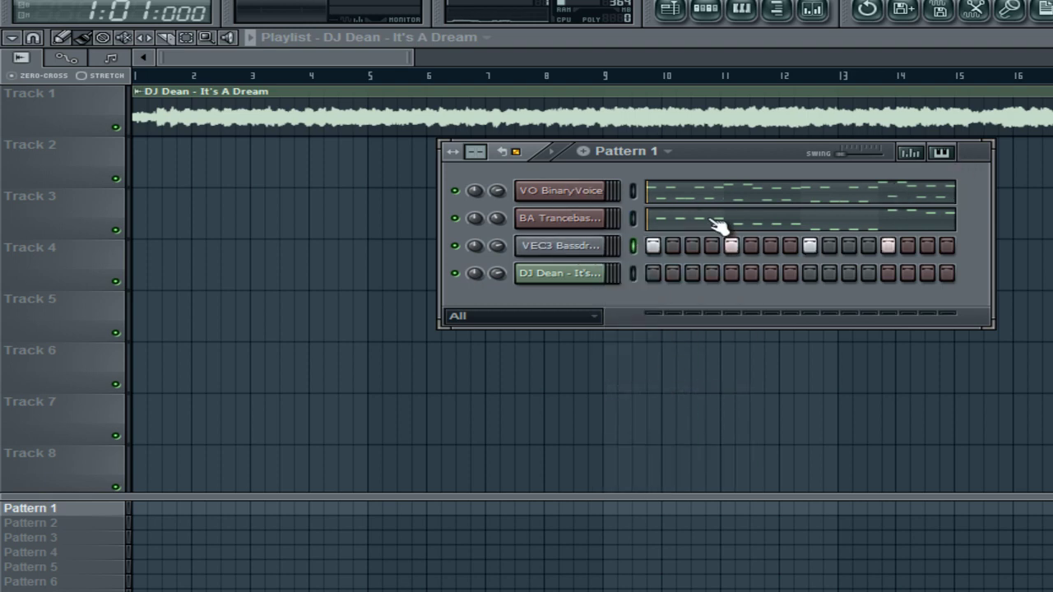
pyautogui.press('space')
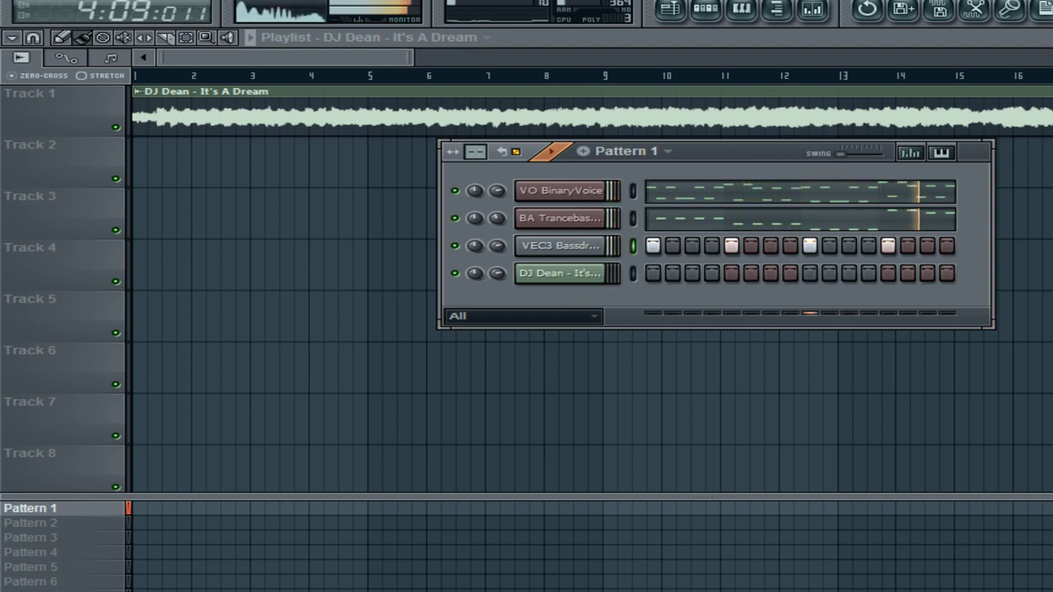
pyautogui.press('space')
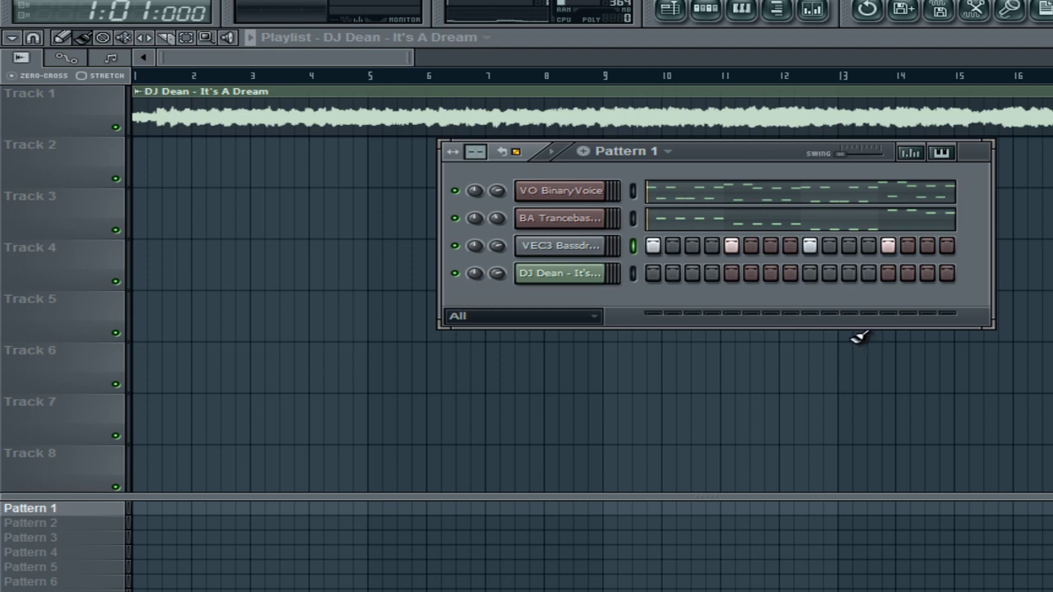
# Open the VO BinaryVoice piano roll and look over its melody notes.
pyautogui.click(811, 195)
pyautogui.scroll(-3, 801, 197)
pyautogui.scroll(1, 664, 338)
pyautogui.scroll(1, 664, 337)
pyautogui.click(25, 321)
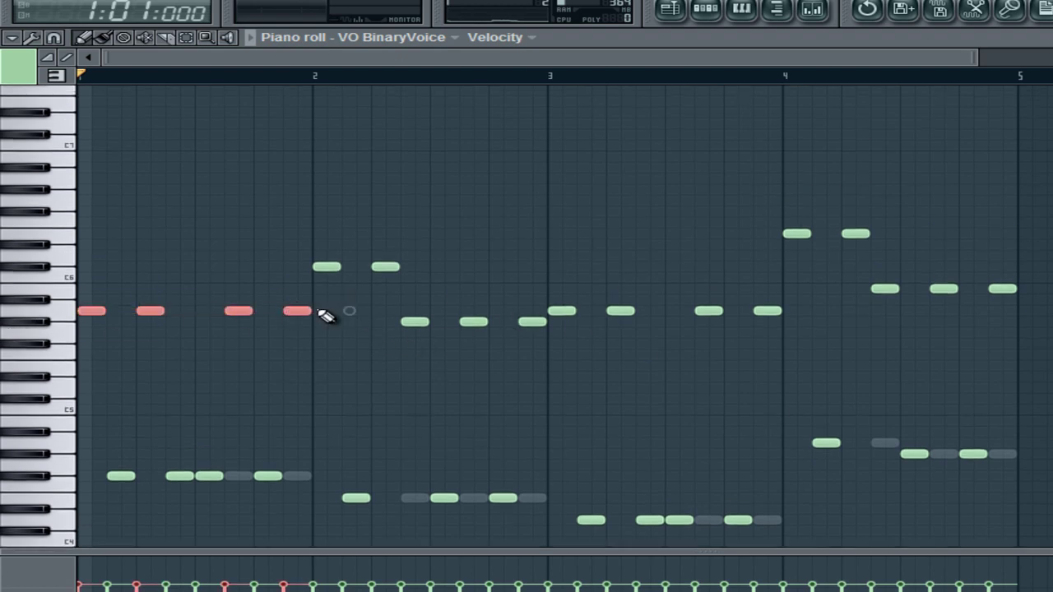
pyautogui.click(311, 329)
# Select the first two upper melody notes in bar 1 and lower their pitch.
pyautogui.moveTo(1044, 187); pyautogui.dragTo(65, 369)
pyautogui.click(170, 315)
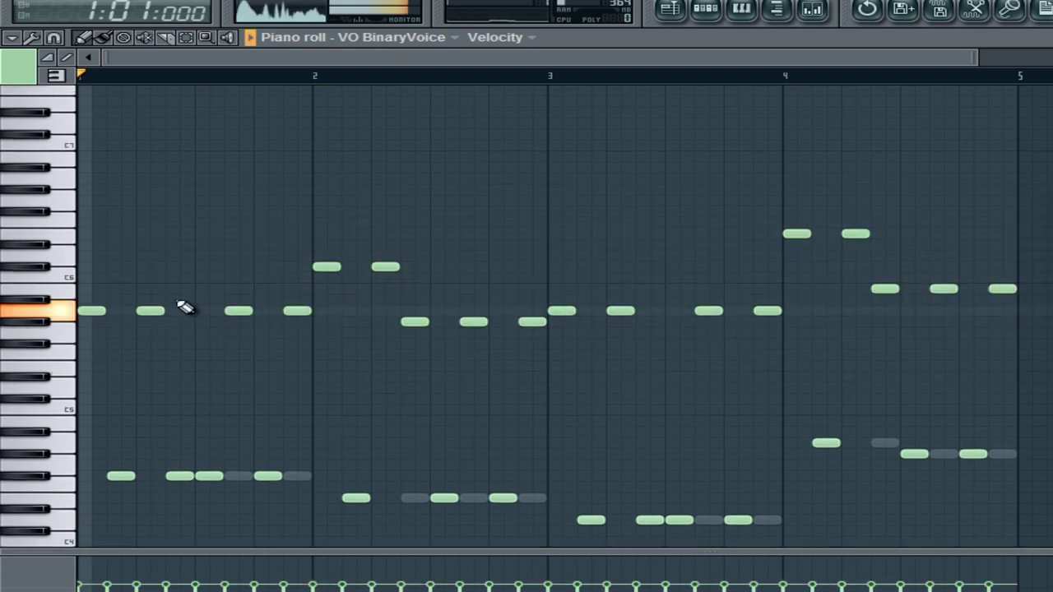
pyautogui.moveTo(198, 298); pyautogui.dragTo(92, 333)
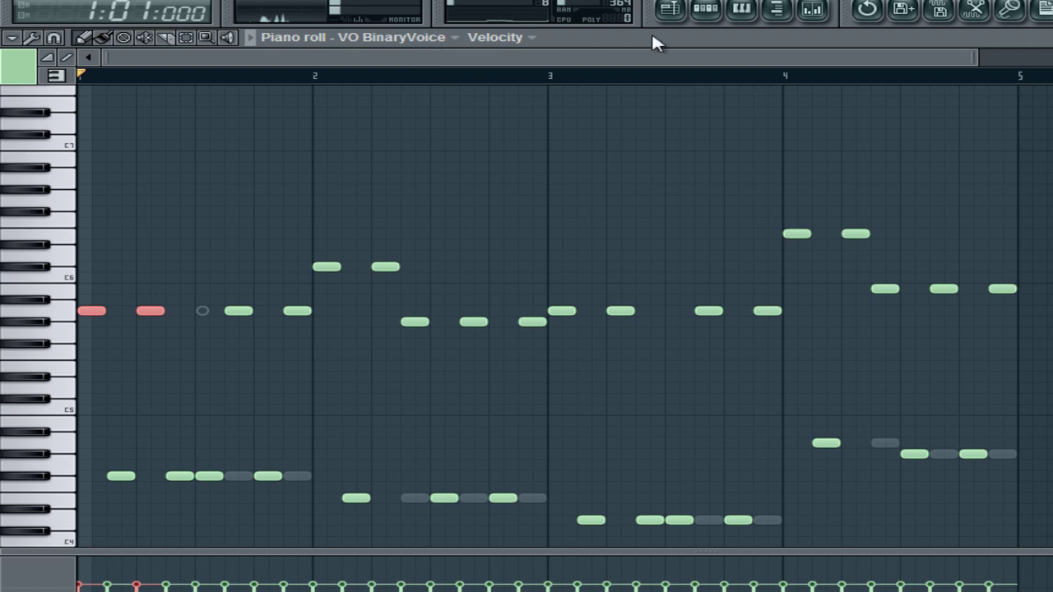
pyautogui.click(717, 12)
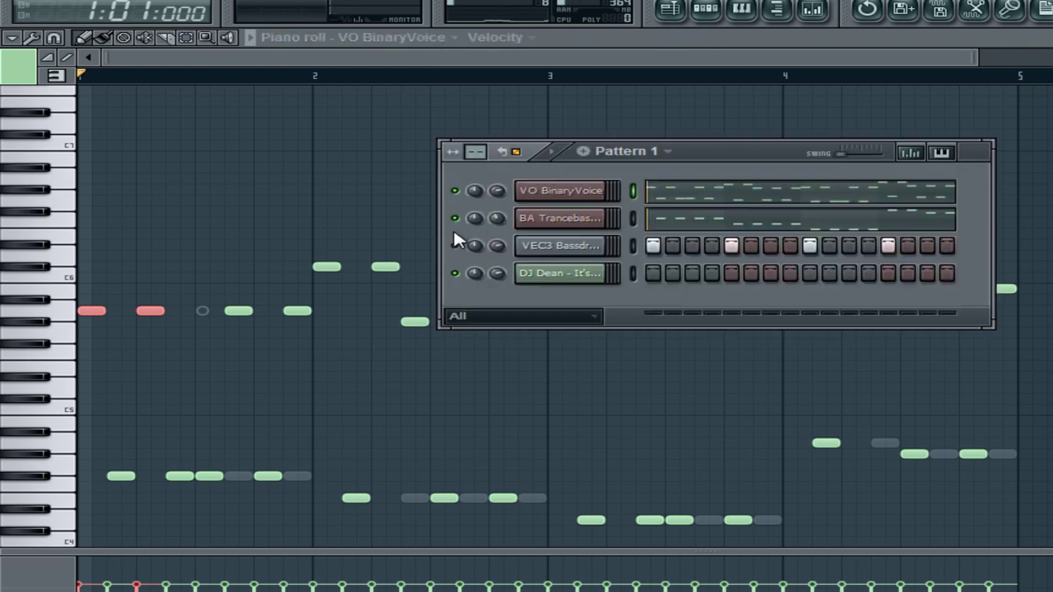
pyautogui.press('F6')
pyautogui.moveTo(174, 286); pyautogui.dragTo(91, 348)
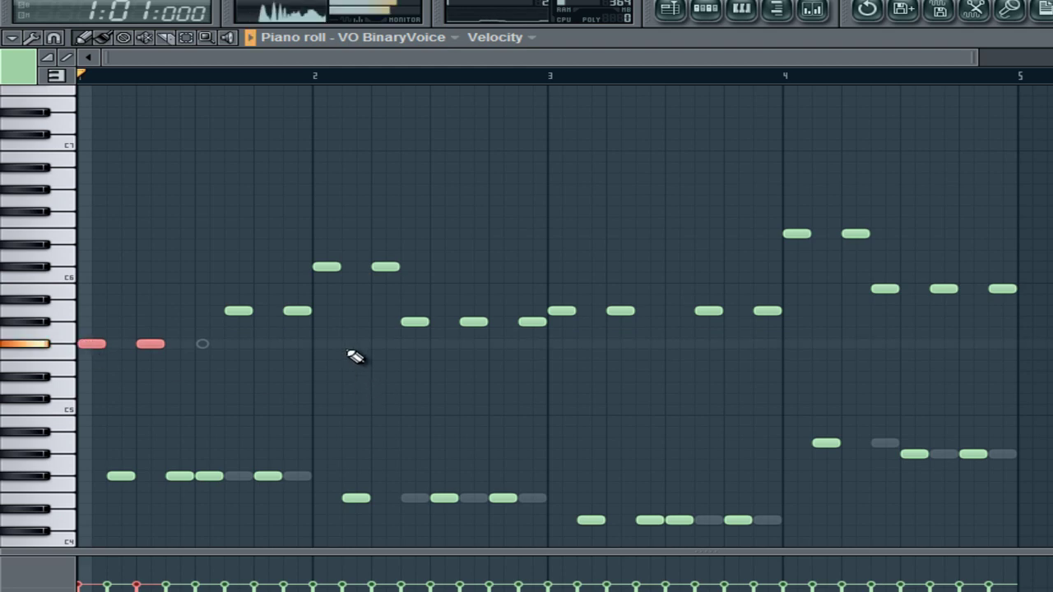
pyautogui.press('space')
# Raise the next two bar-1 upper notes and lower the two at bar 2's start.
pyautogui.moveTo(329, 307); pyautogui.dragTo(235, 320)
pyautogui.press('space')
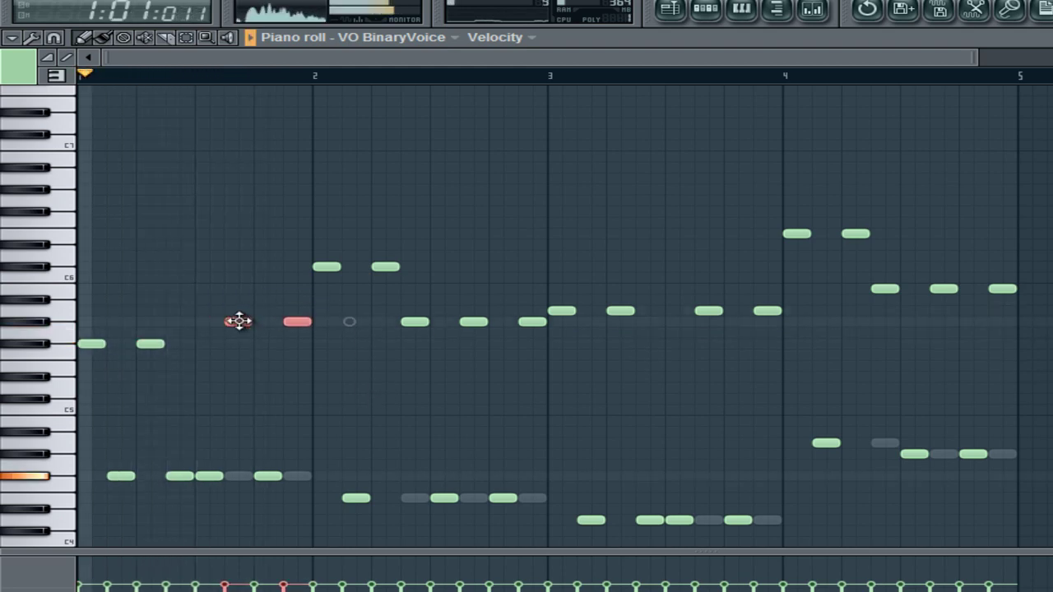
pyautogui.press('space')
pyautogui.moveTo(418, 252); pyautogui.dragTo(322, 288)
pyautogui.press('space')
# Raise the three notes late in bar 2 higher and replay the melody.
pyautogui.press('space')
pyautogui.moveTo(529, 317); pyautogui.dragTo(419, 262)
pyautogui.press('space')
pyautogui.press('space')
pyautogui.moveTo(411, 266); pyautogui.dragTo(405, 229)
pyautogui.moveTo(658, 284); pyautogui.dragTo(559, 312)
pyautogui.press('space')
pyautogui.click(632, 339)
pyautogui.press('space')
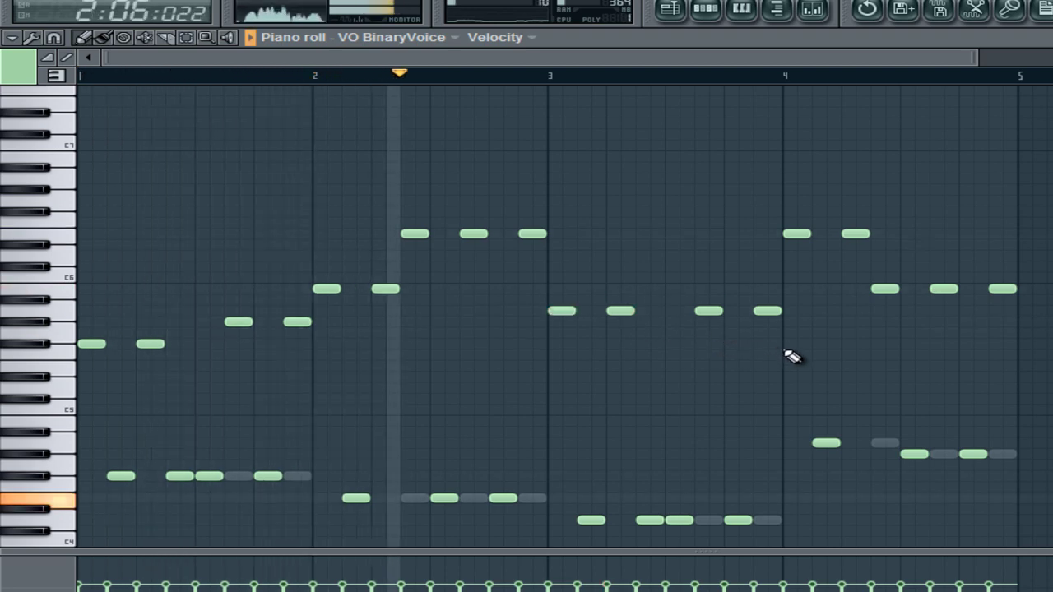
# Raise bar 3's late notes, replacing the two old notes with higher ones.
pyautogui.moveTo(811, 310); pyautogui.dragTo(707, 294)
pyautogui.press('space')
pyautogui.click(707, 294)
pyautogui.click(705, 266)
pyautogui.rightClick(708, 288)
pyautogui.rightClick(767, 289)
pyautogui.click(763, 267)
# Lower bar 4's last three high counter-notes to bar 1's level and play back the melody.
pyautogui.moveTo(852, 207); pyautogui.dragTo(799, 240)
pyautogui.click(878, 286)
pyautogui.moveTo(1016, 274); pyautogui.dragTo(881, 324)
pyautogui.press('space')
pyautogui.click(829, 344)
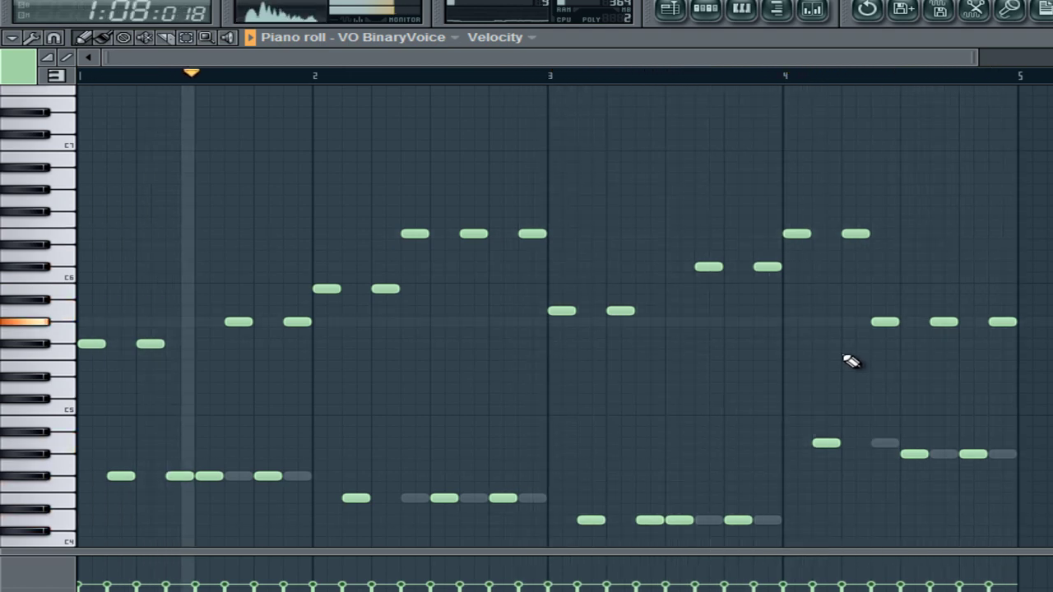
pyautogui.press('space')
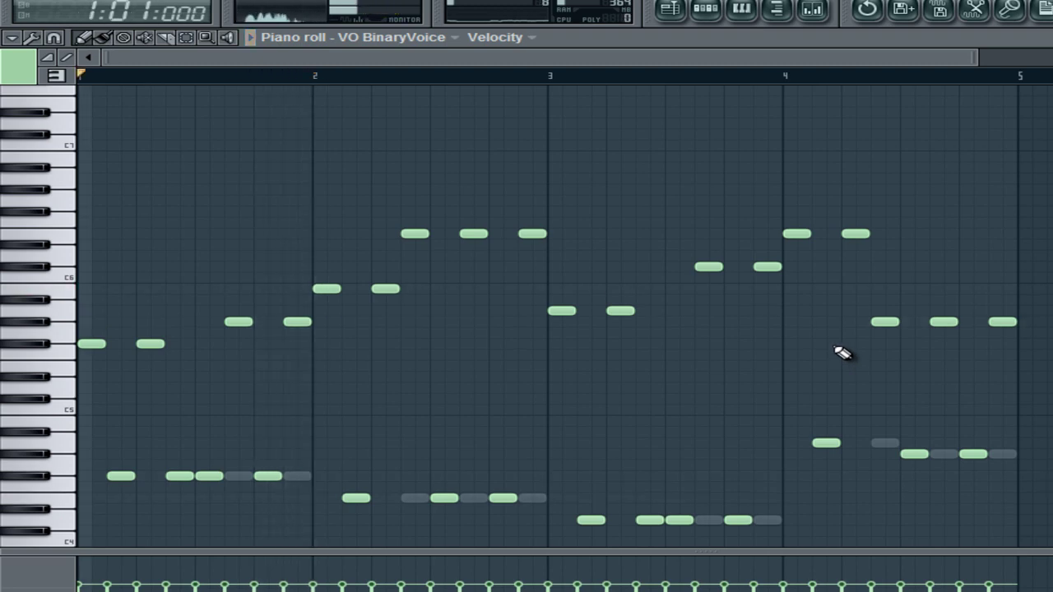